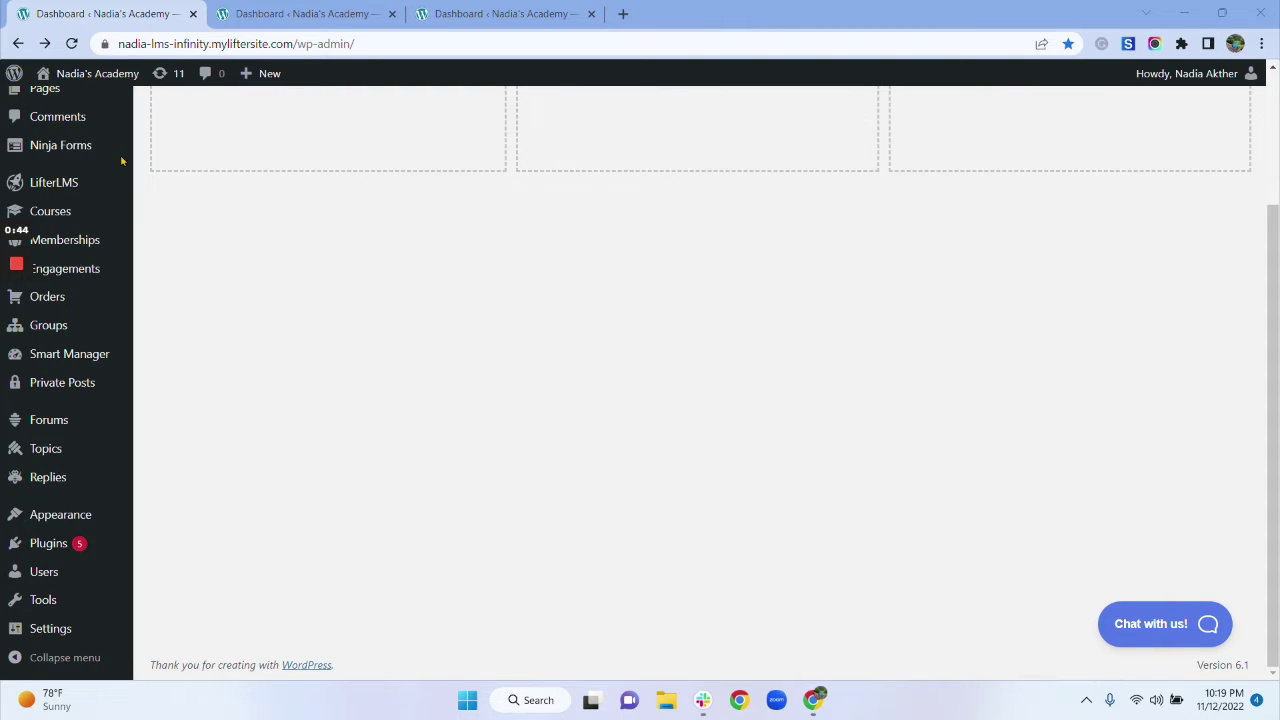
Step: Go to the Courses list and open the course 'test' for editing
scroll(270, 70, "up", 2)
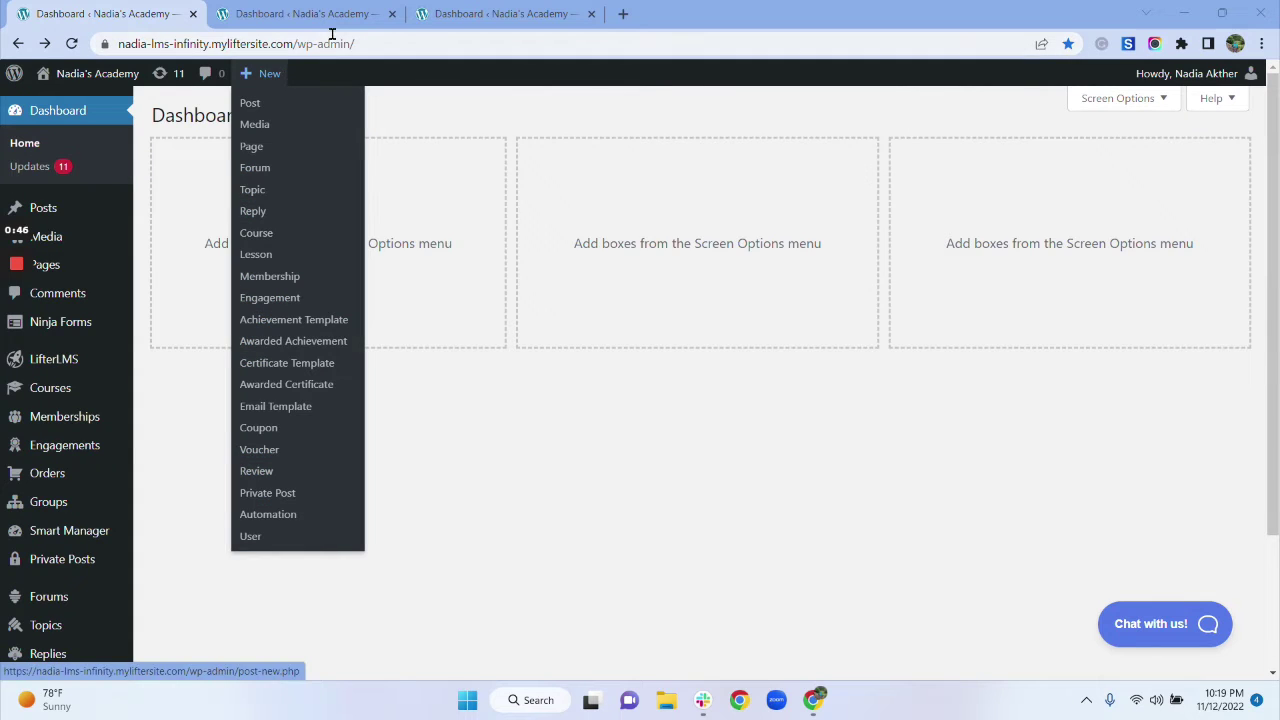
mouse_move(50, 397)
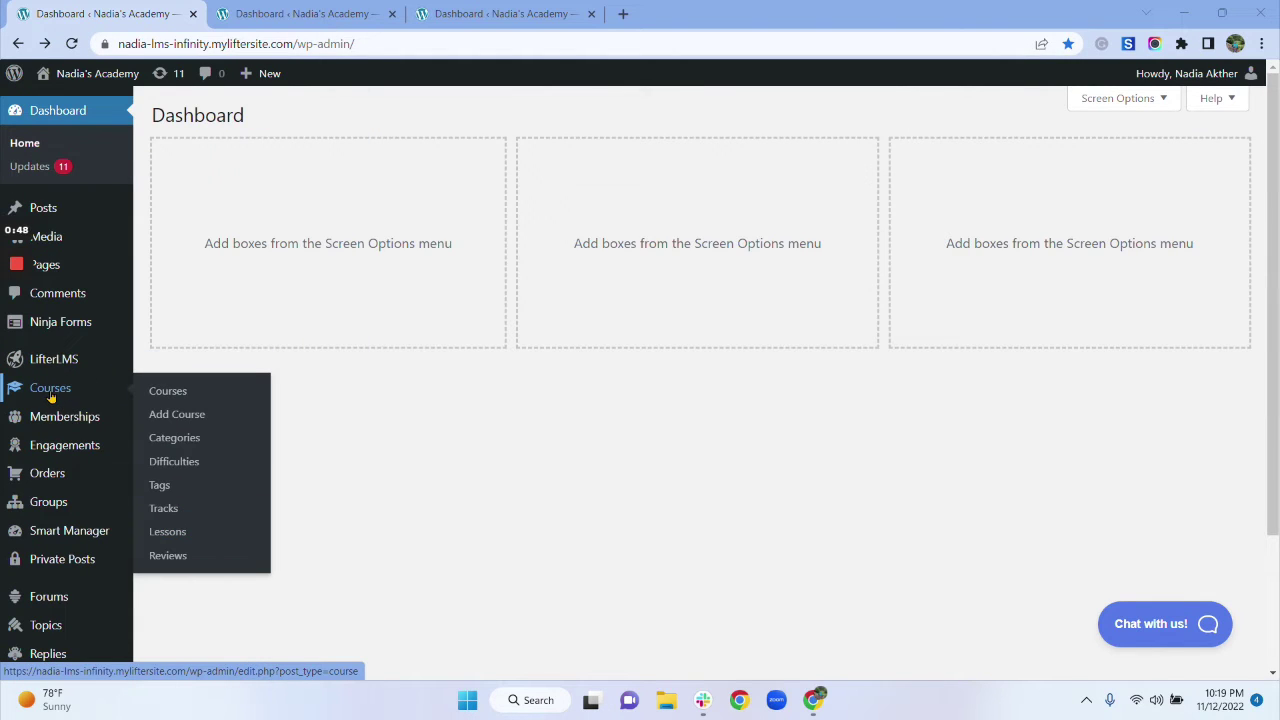
left_click(167, 391)
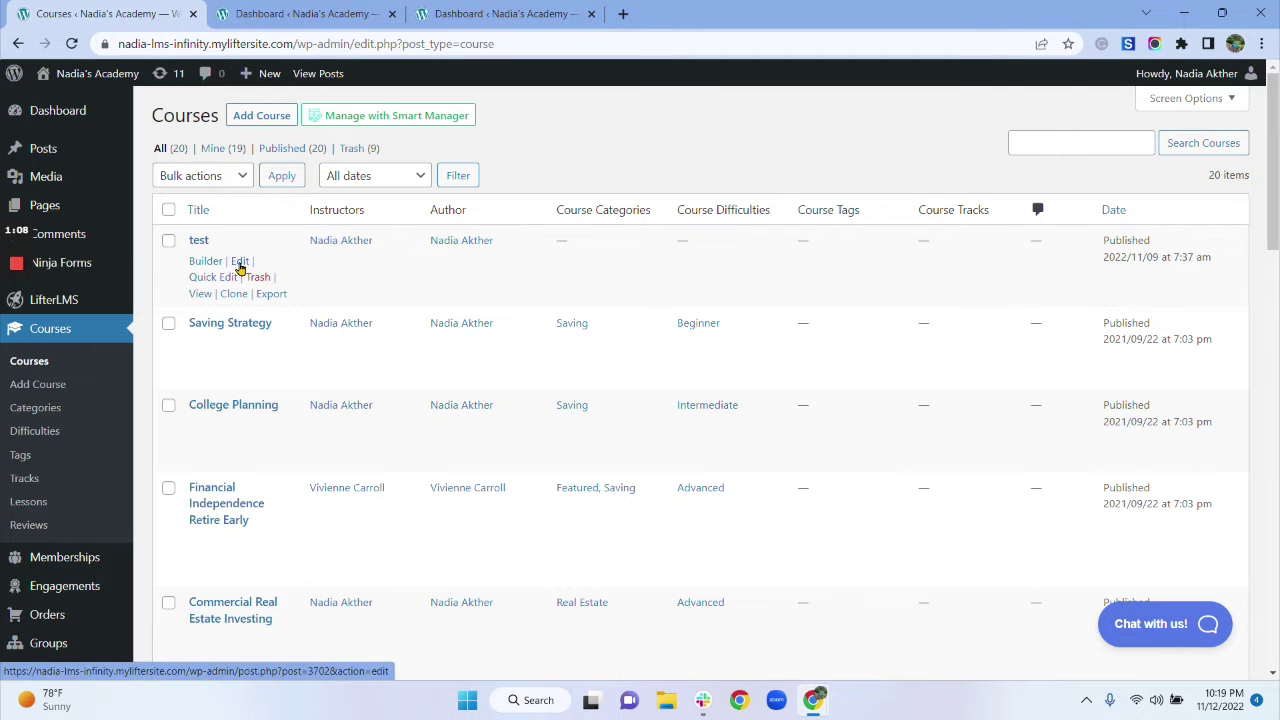
left_click(240, 268)
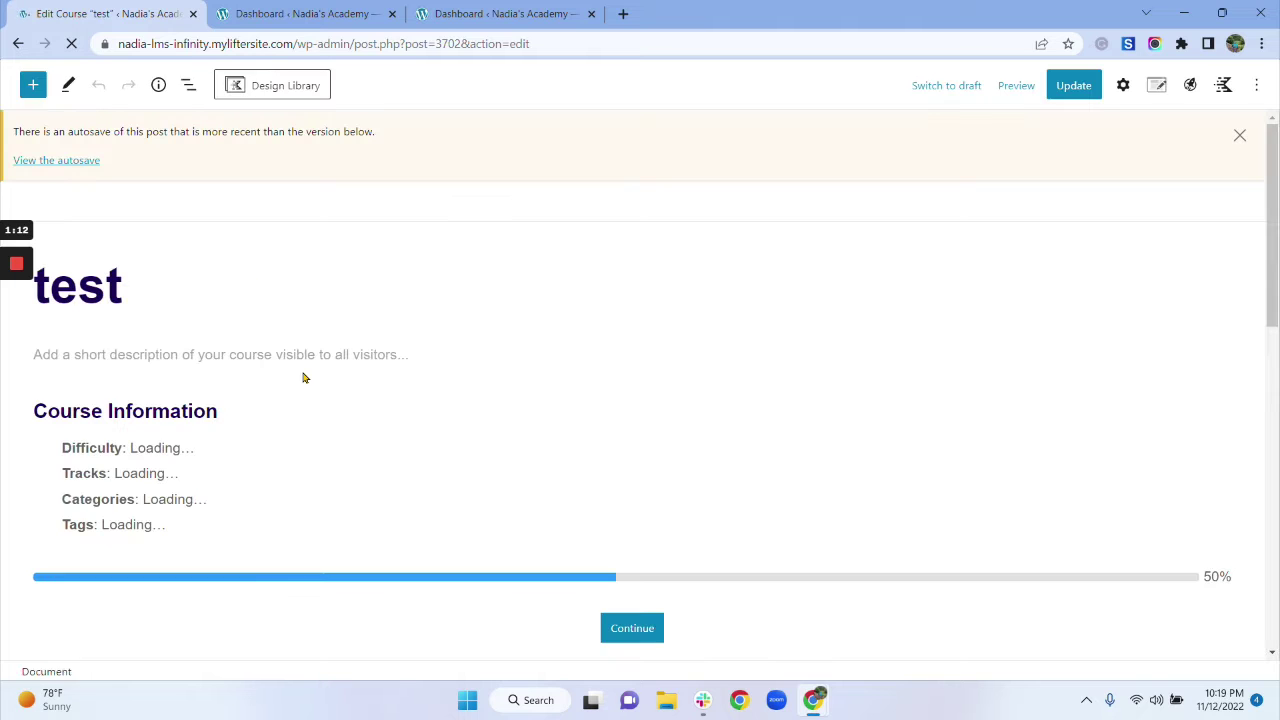
Step: Scroll the 'test' course editor down to the Student Management section
scroll(304, 376, "down", 2)
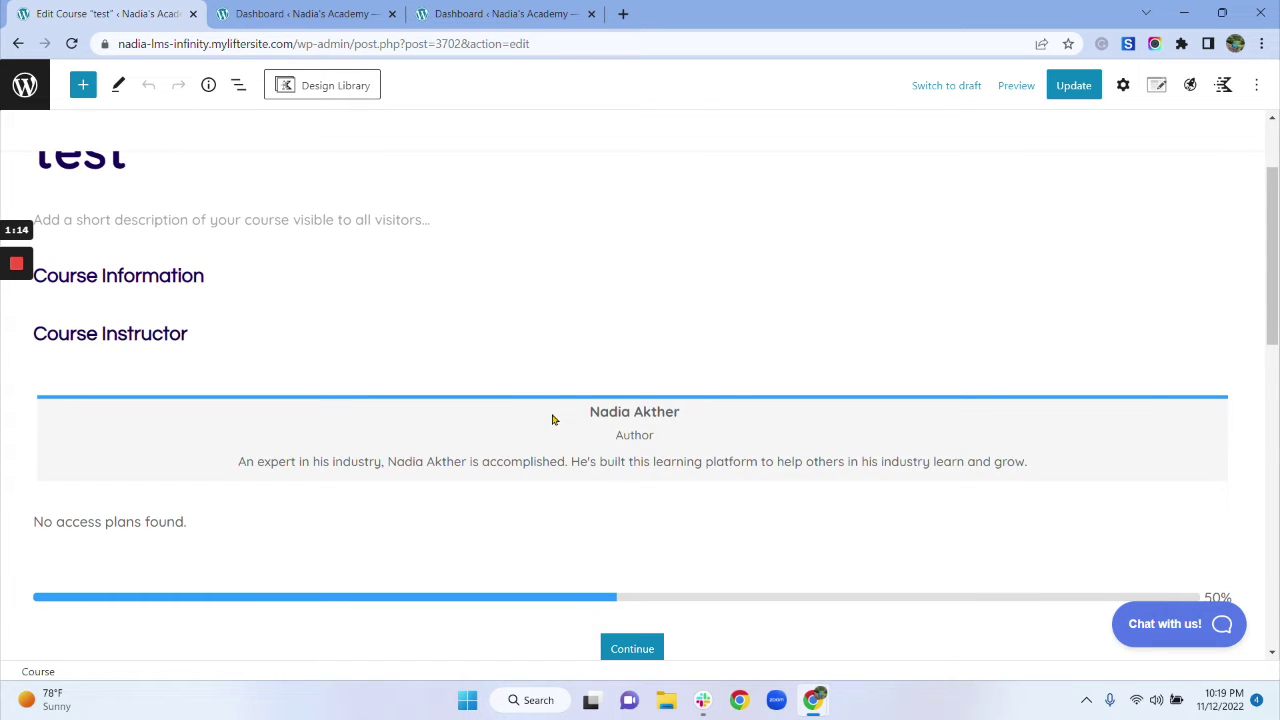
scroll(551, 420, "down", 5)
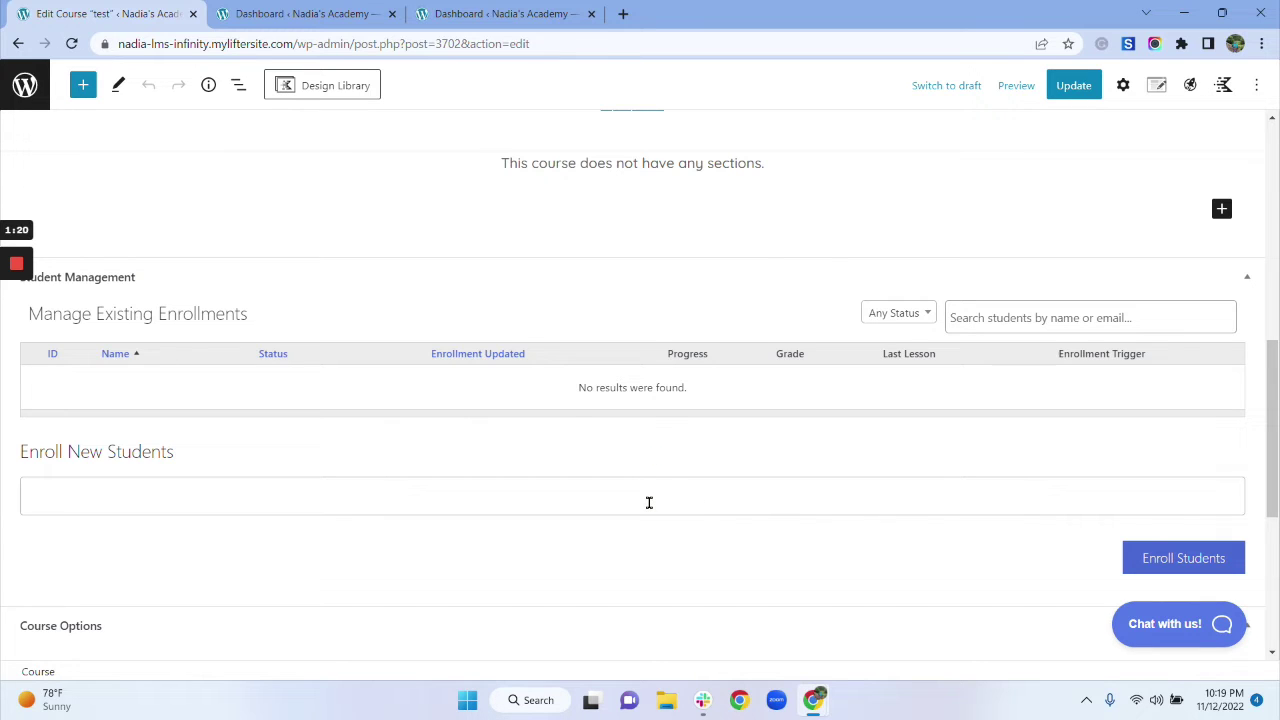
scroll(669, 371, "up", 2)
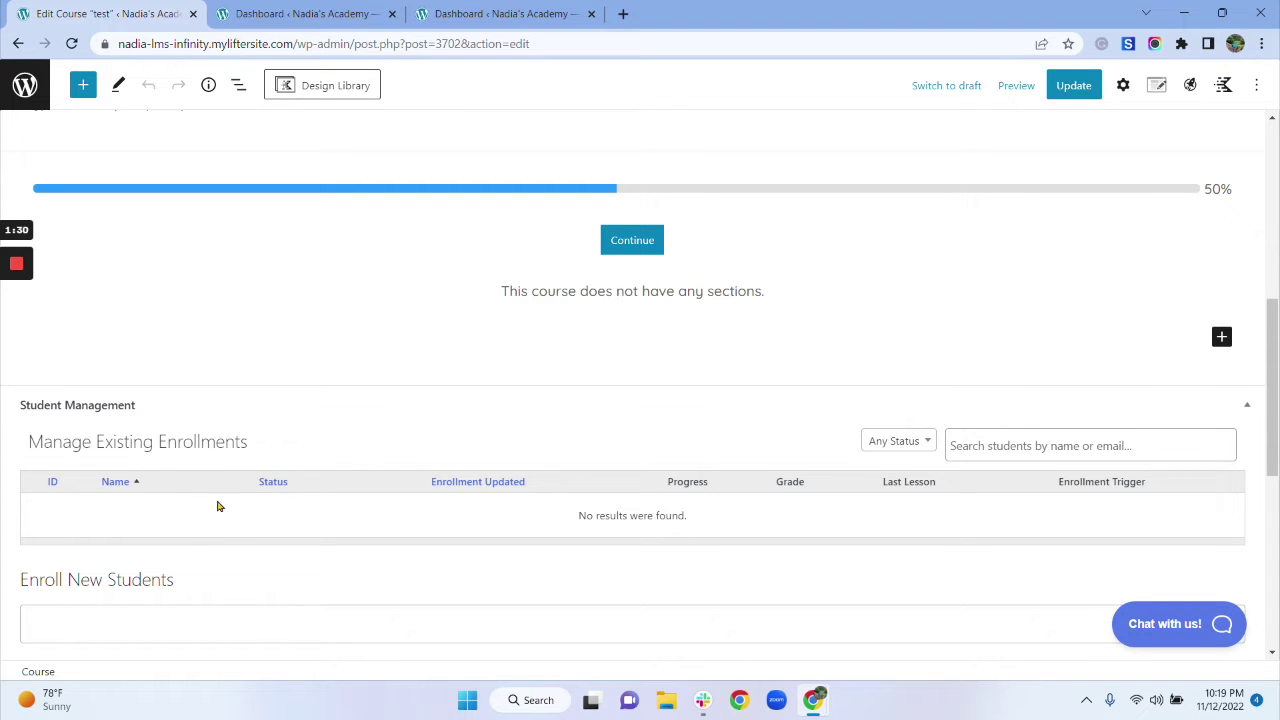
scroll(301, 474, "down", 2)
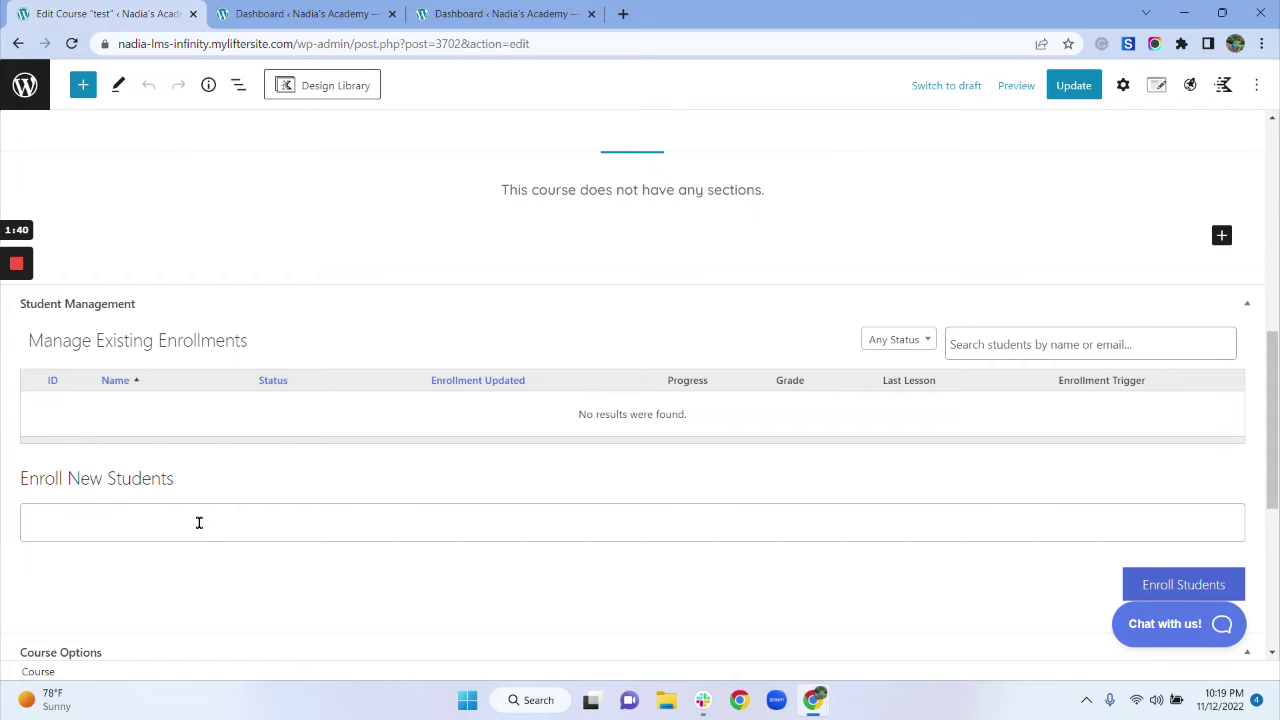
Step: Search for three students by name in Enroll New Students, select each, and enroll them
left_click(239, 522)
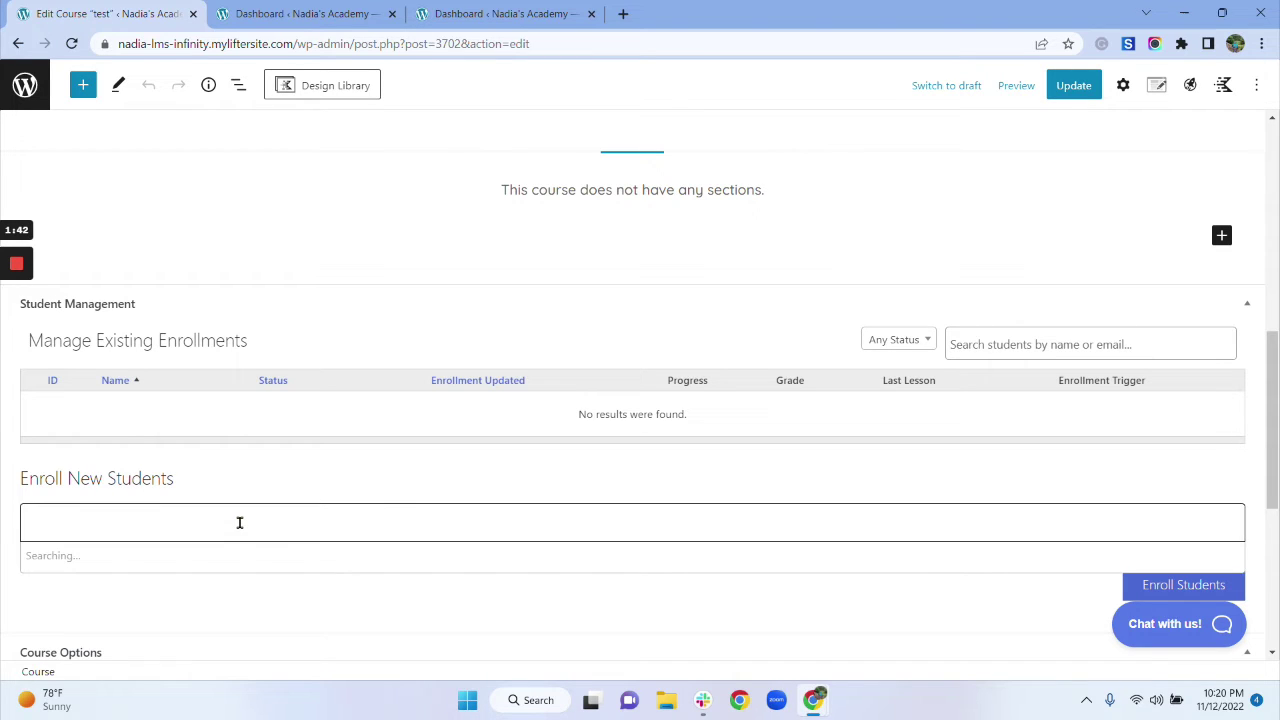
type("nadia")
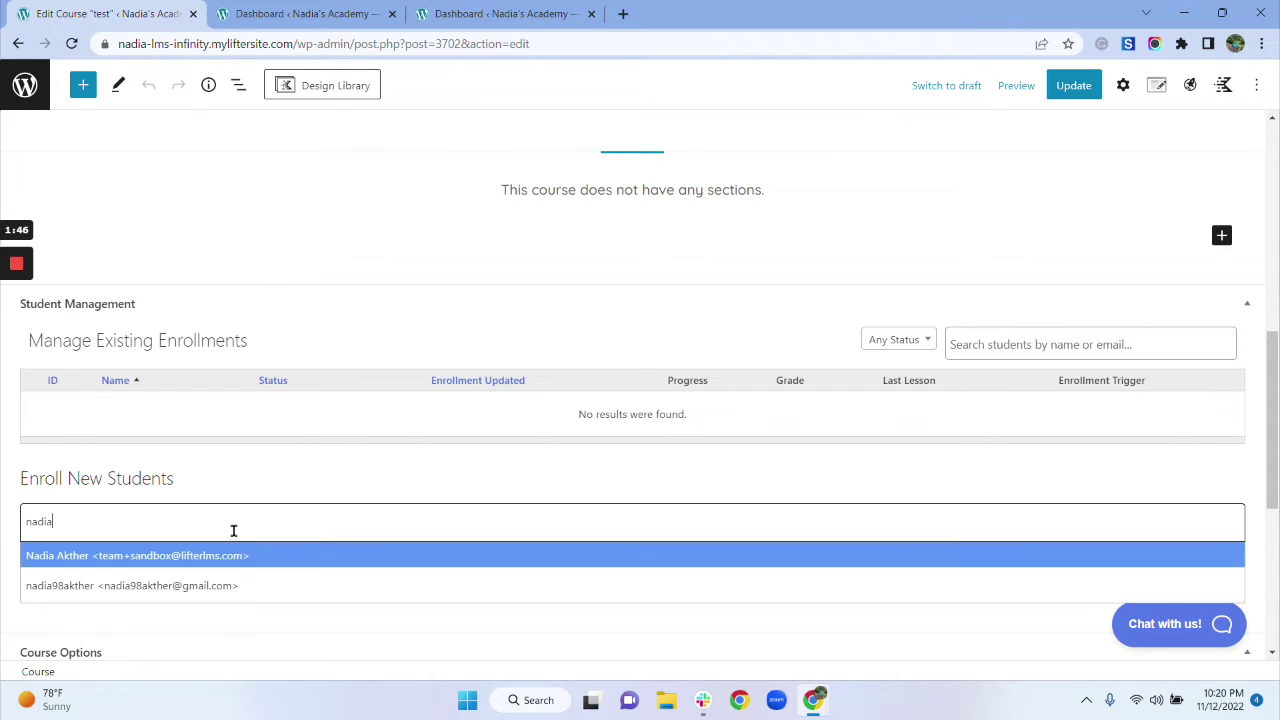
left_click(126, 585)
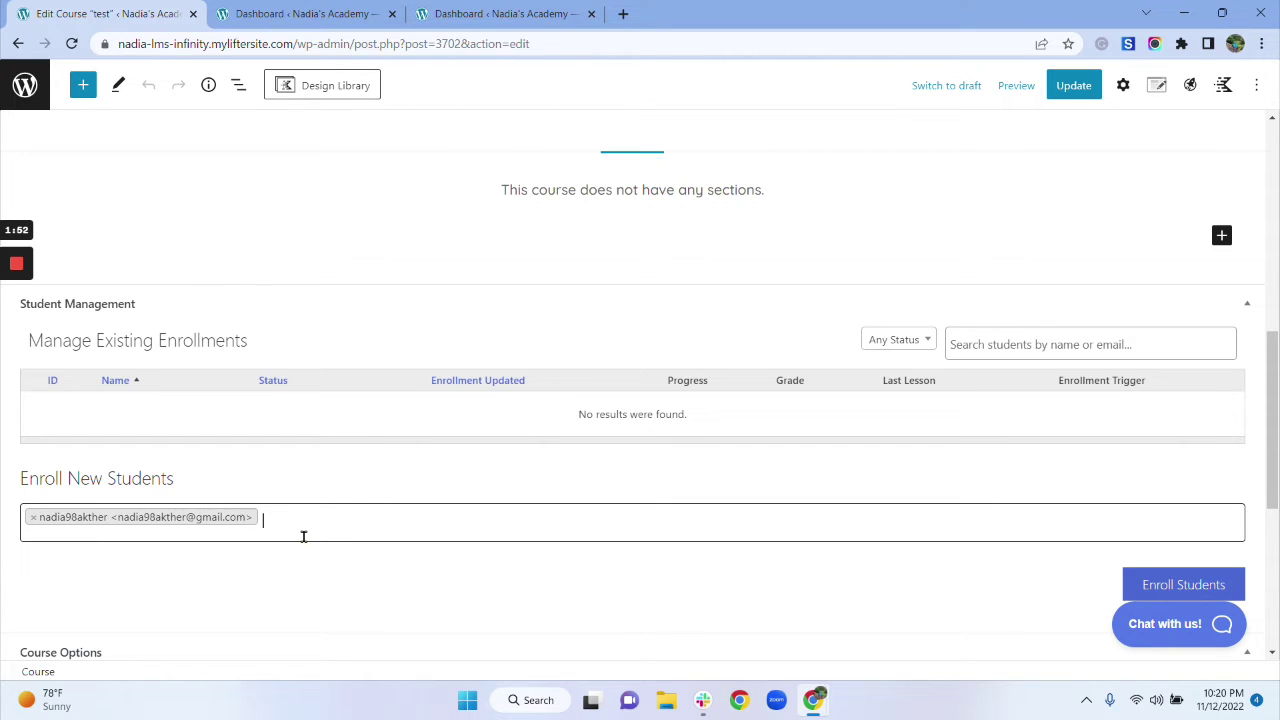
type("ec")
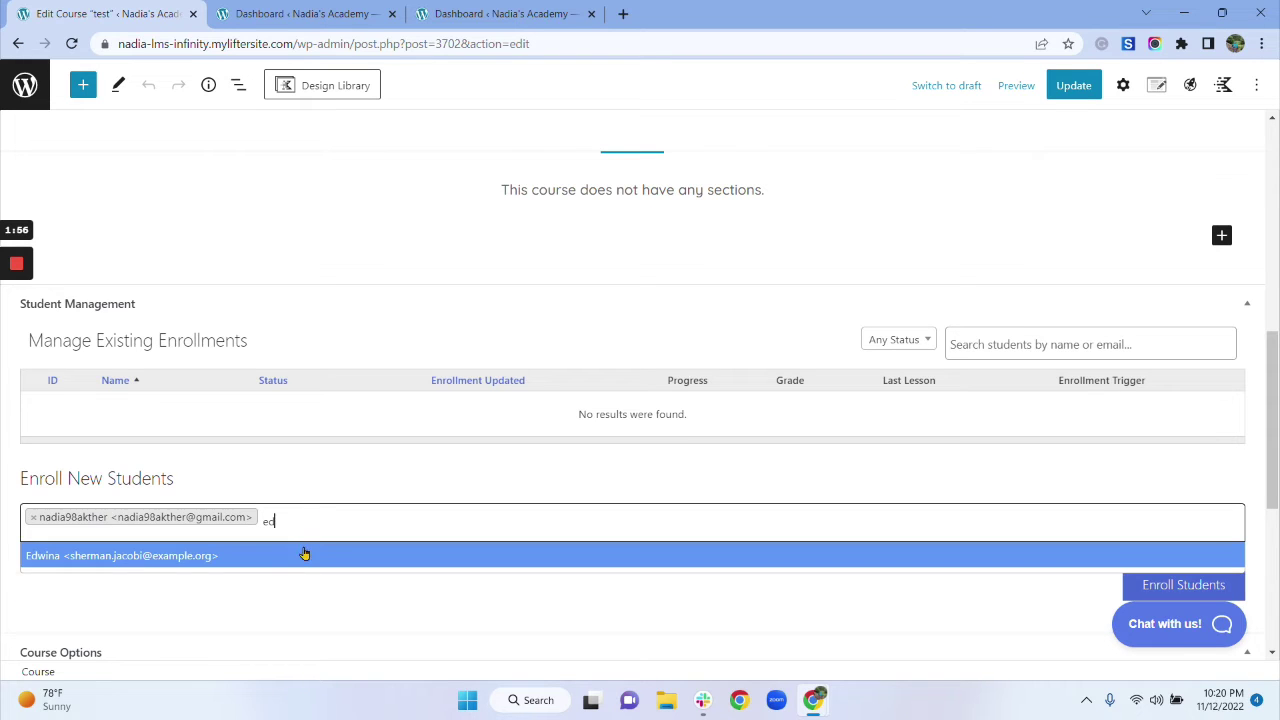
left_click(305, 556)
type("ge")
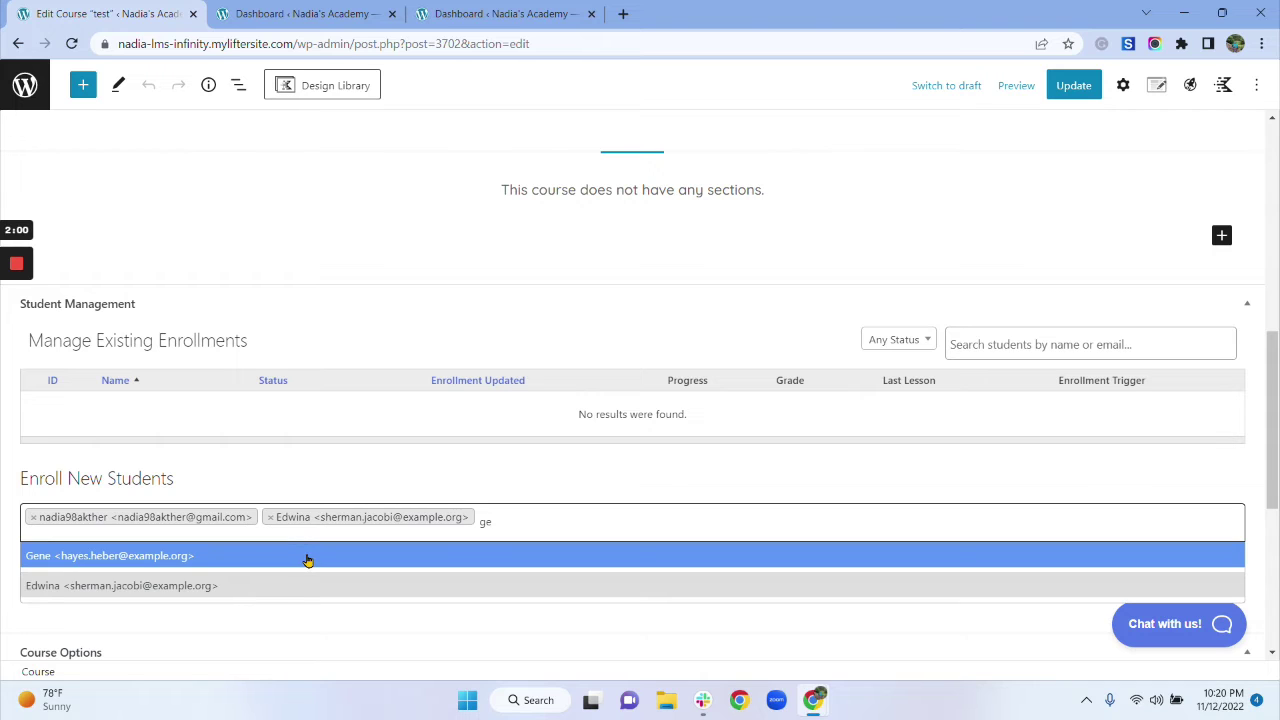
left_click(305, 557)
scroll(629, 520, "down", 2)
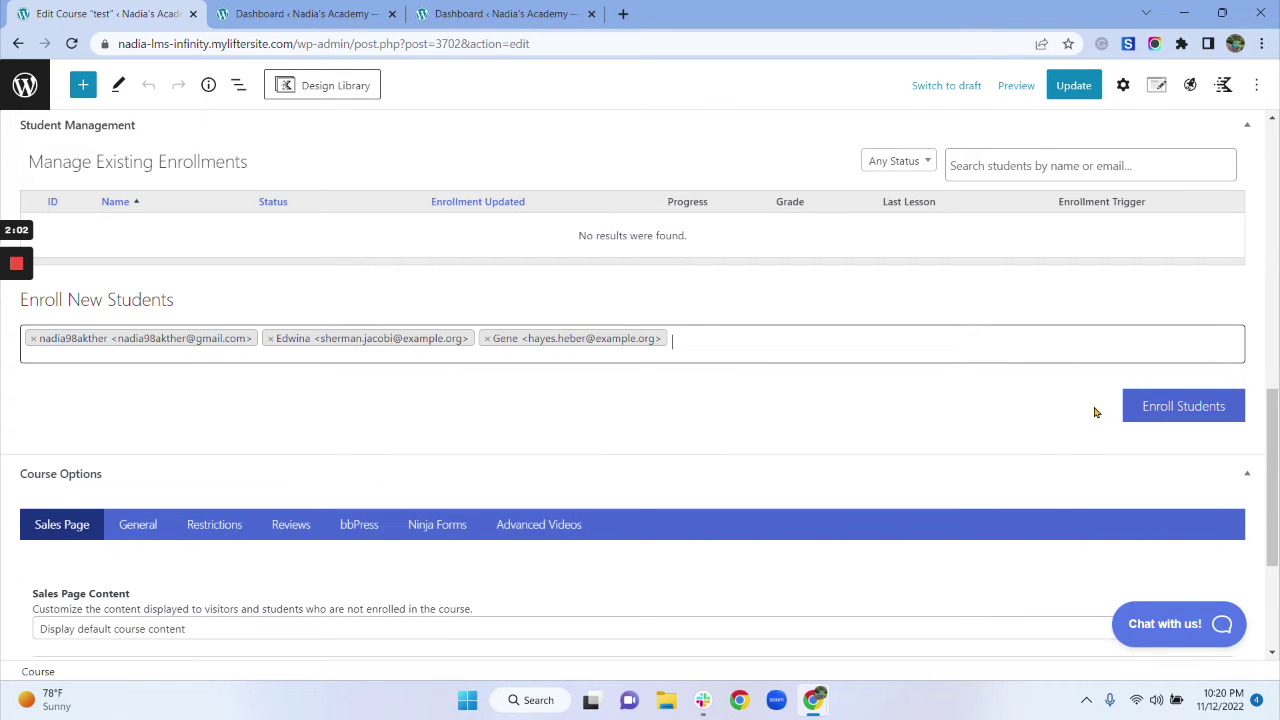
left_click(1183, 408)
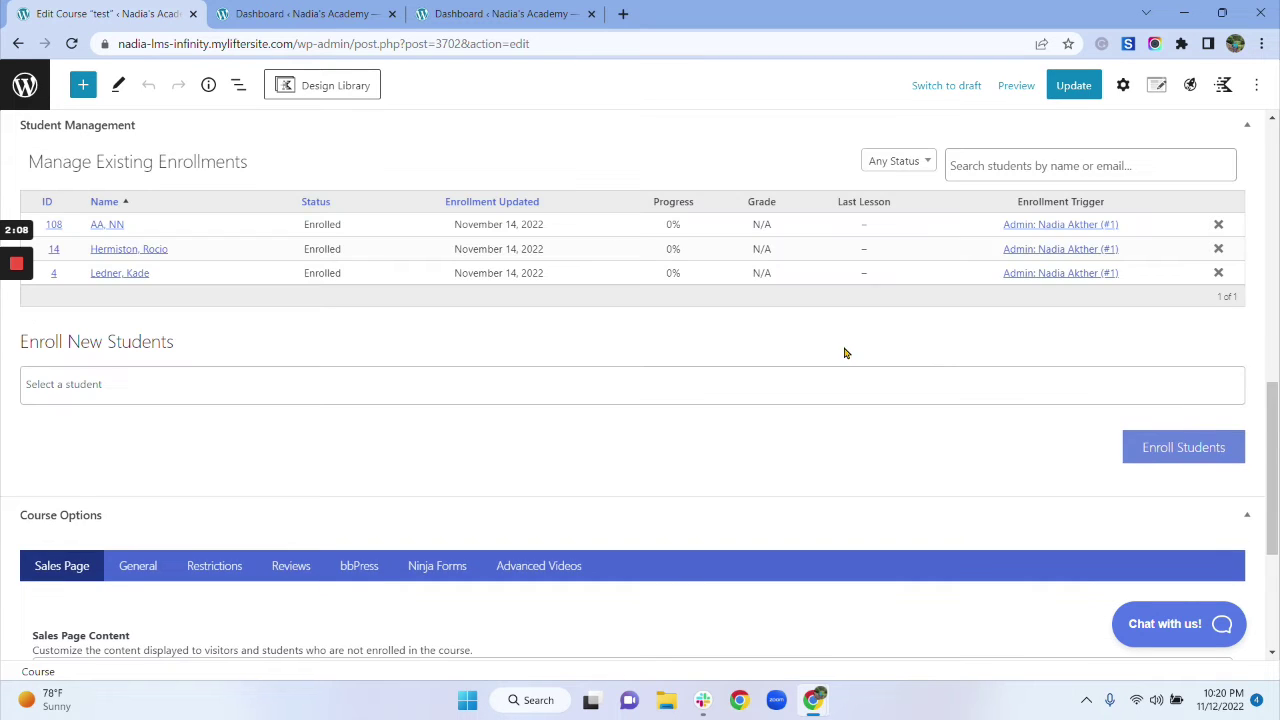
Step: Check the three Enrolled students in the course editor, then switch to the other Dashboard tab
scroll(743, 409, "up", 3)
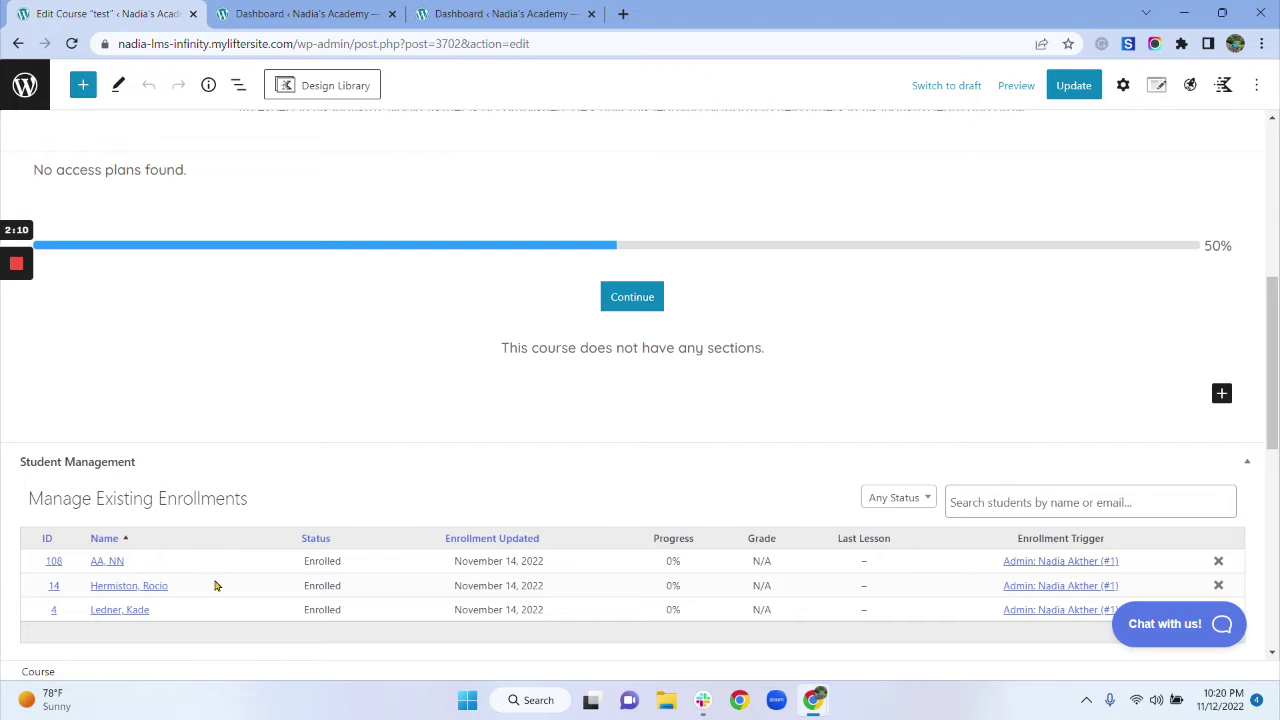
scroll(307, 522, "up", 2)
scroll(307, 522, "up", 3)
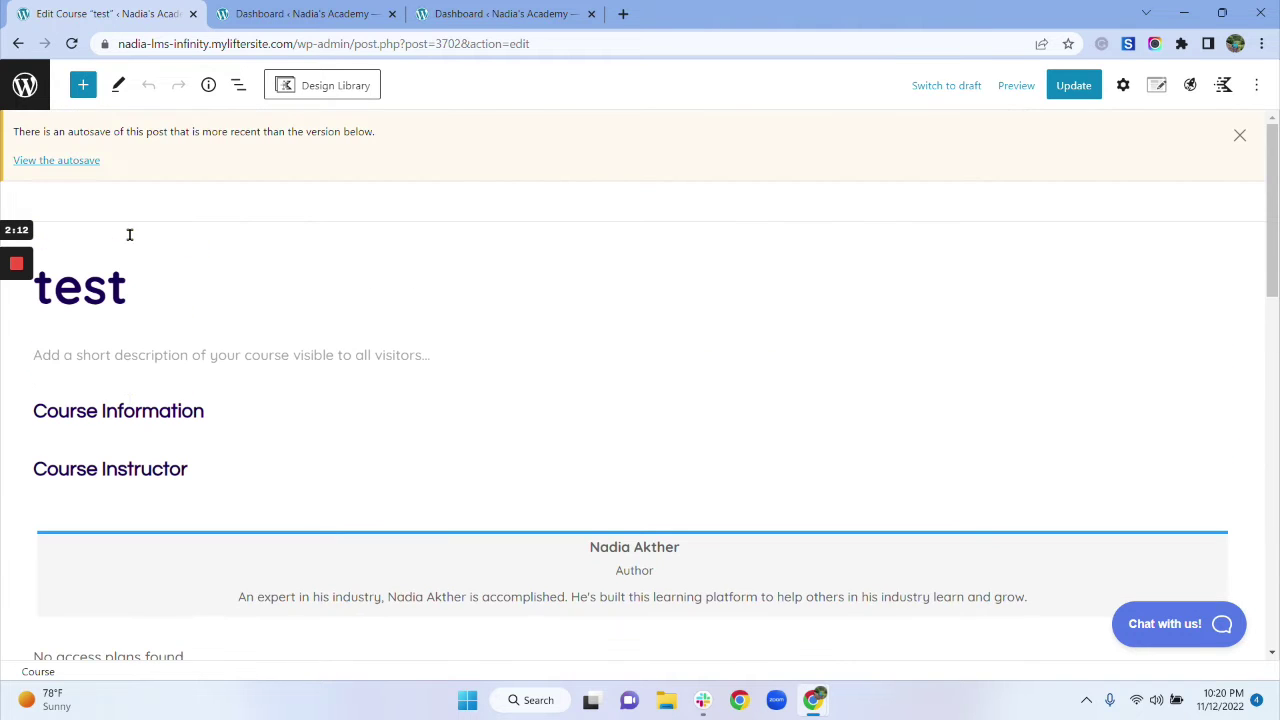
scroll(197, 301, "down", 3)
scroll(197, 301, "down", 5)
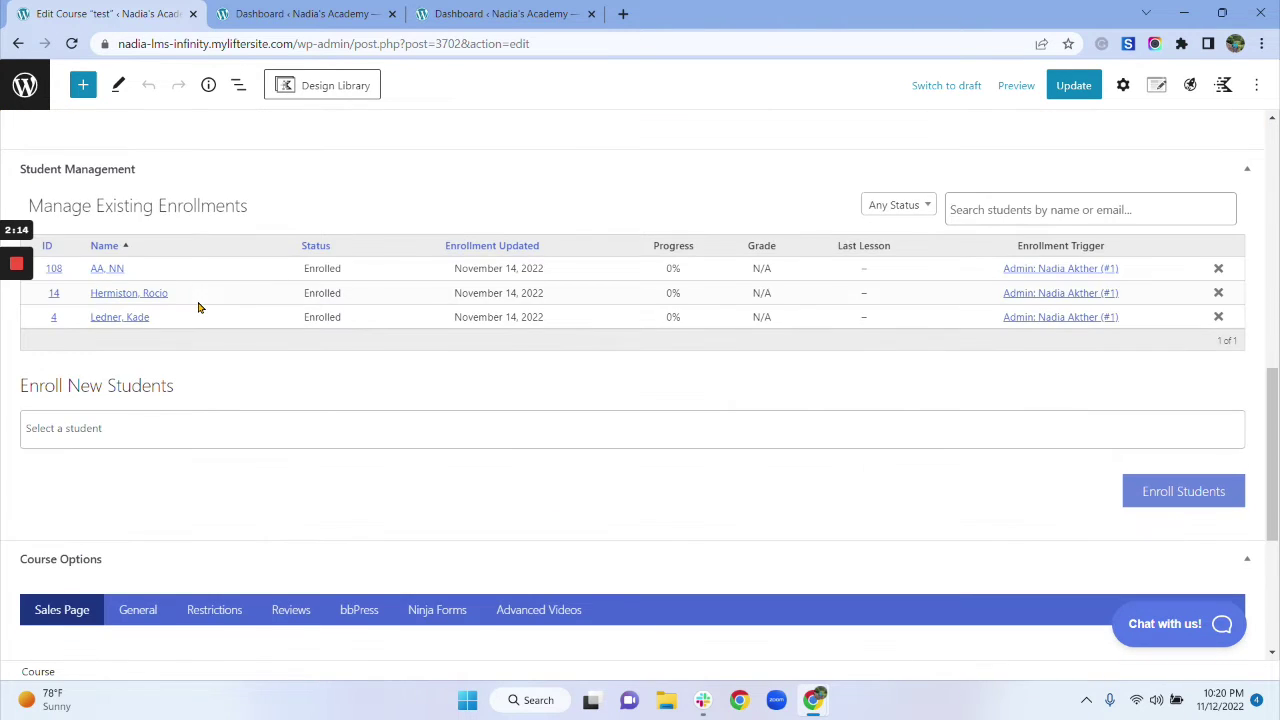
scroll(205, 303, "up", 1)
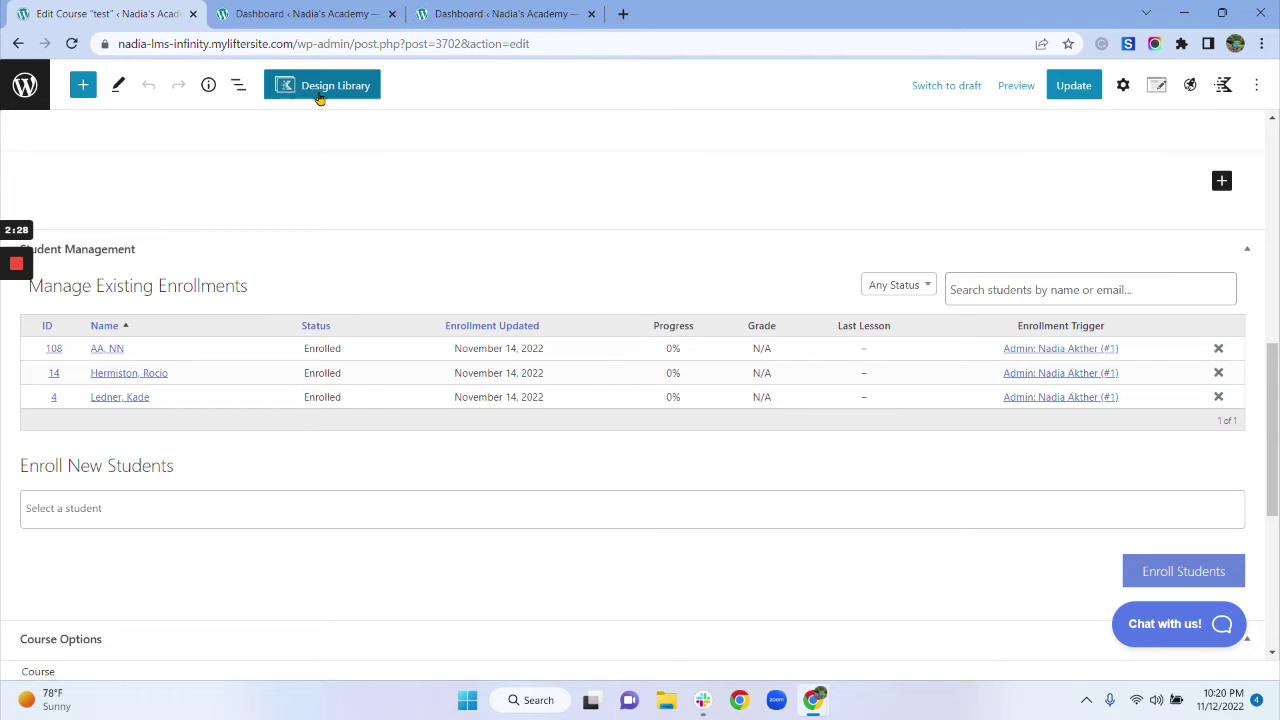
left_click(313, 12)
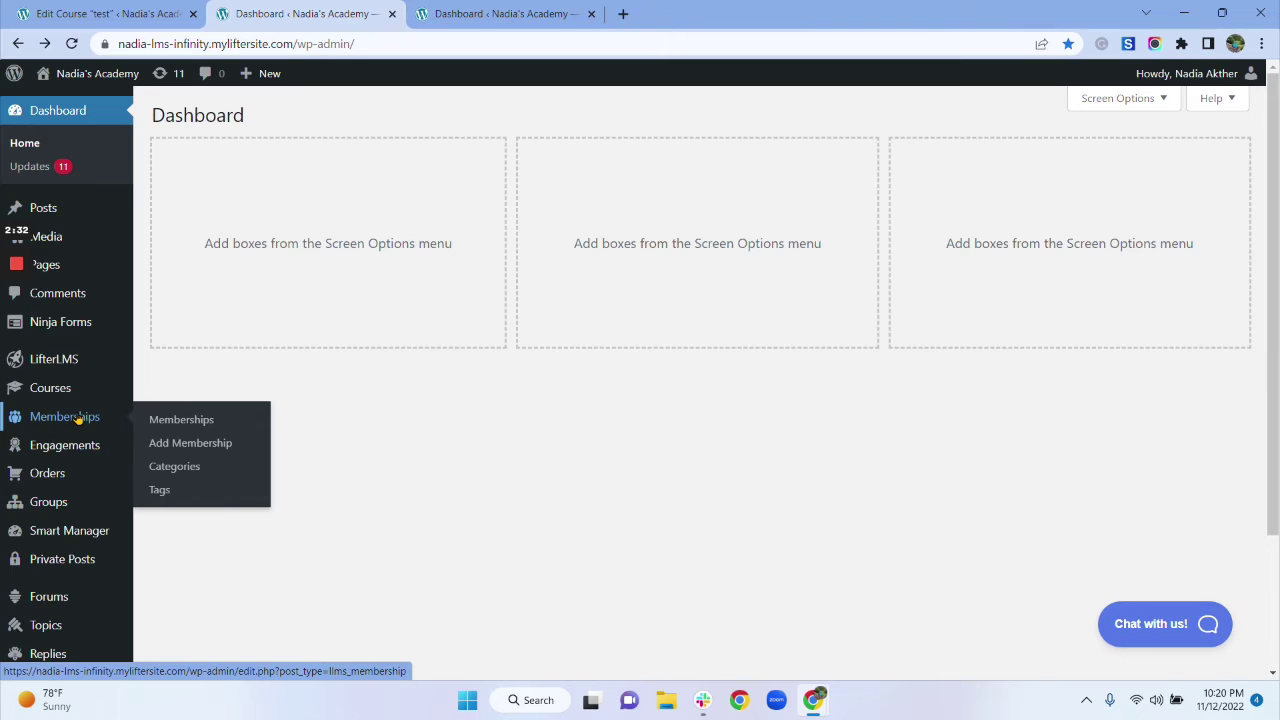
Step: Create a new membership titled 'Test Membership' and scroll to its settings
left_click(190, 448)
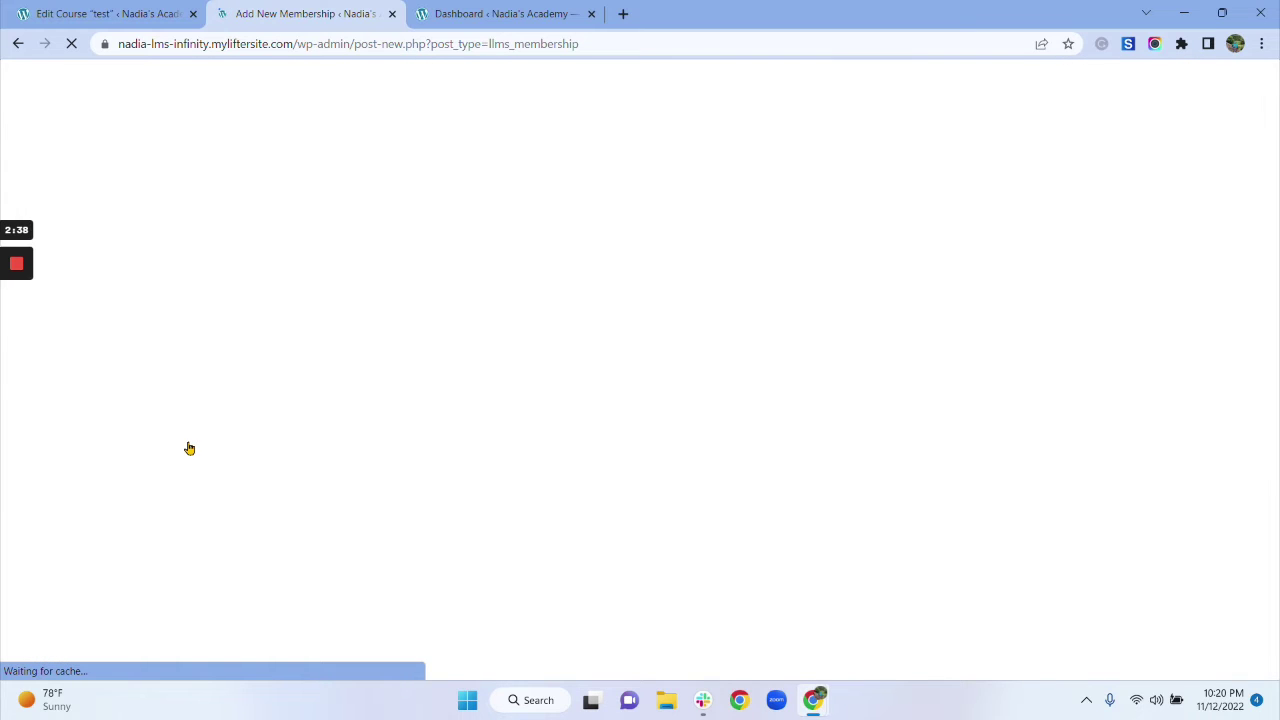
type("T")
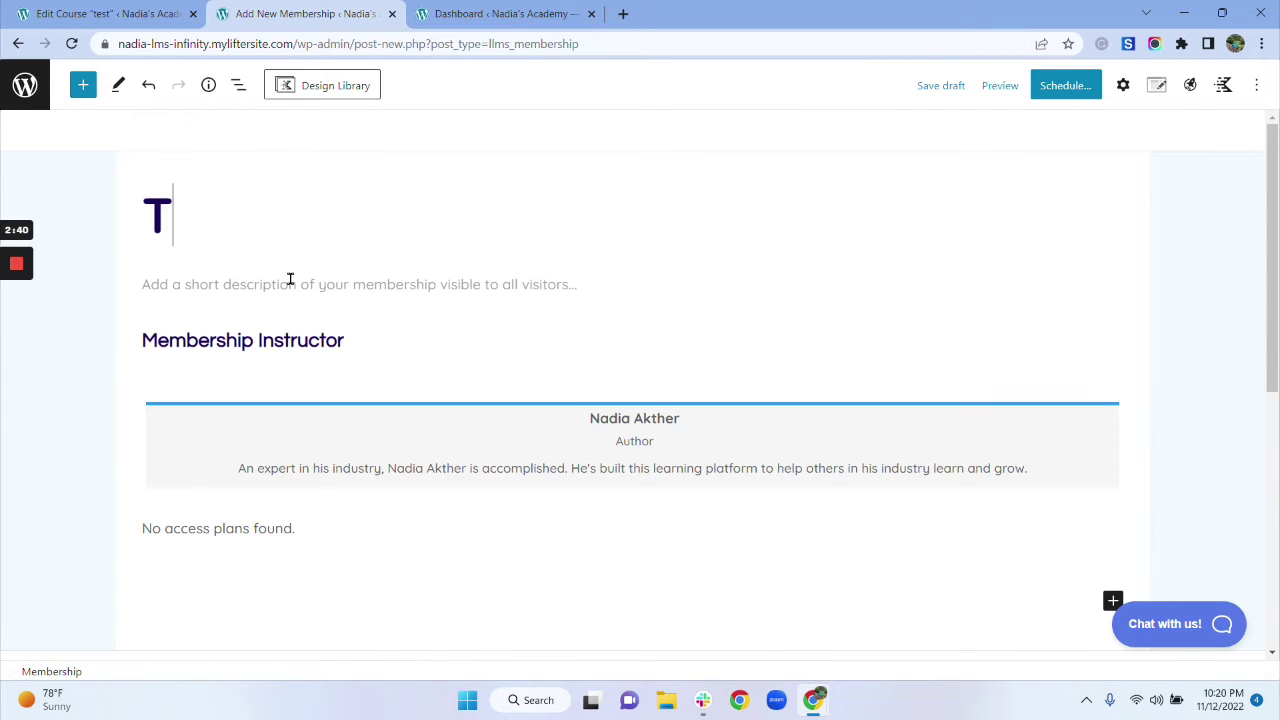
type("est M")
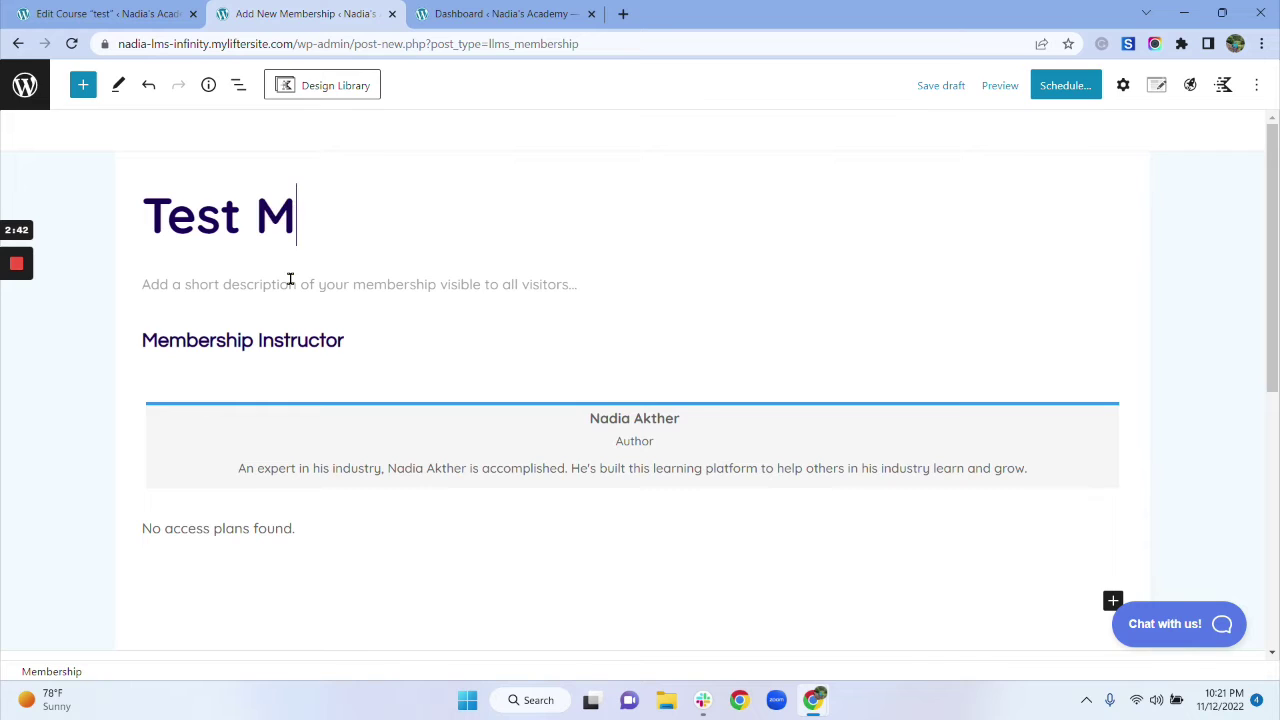
type("embership")
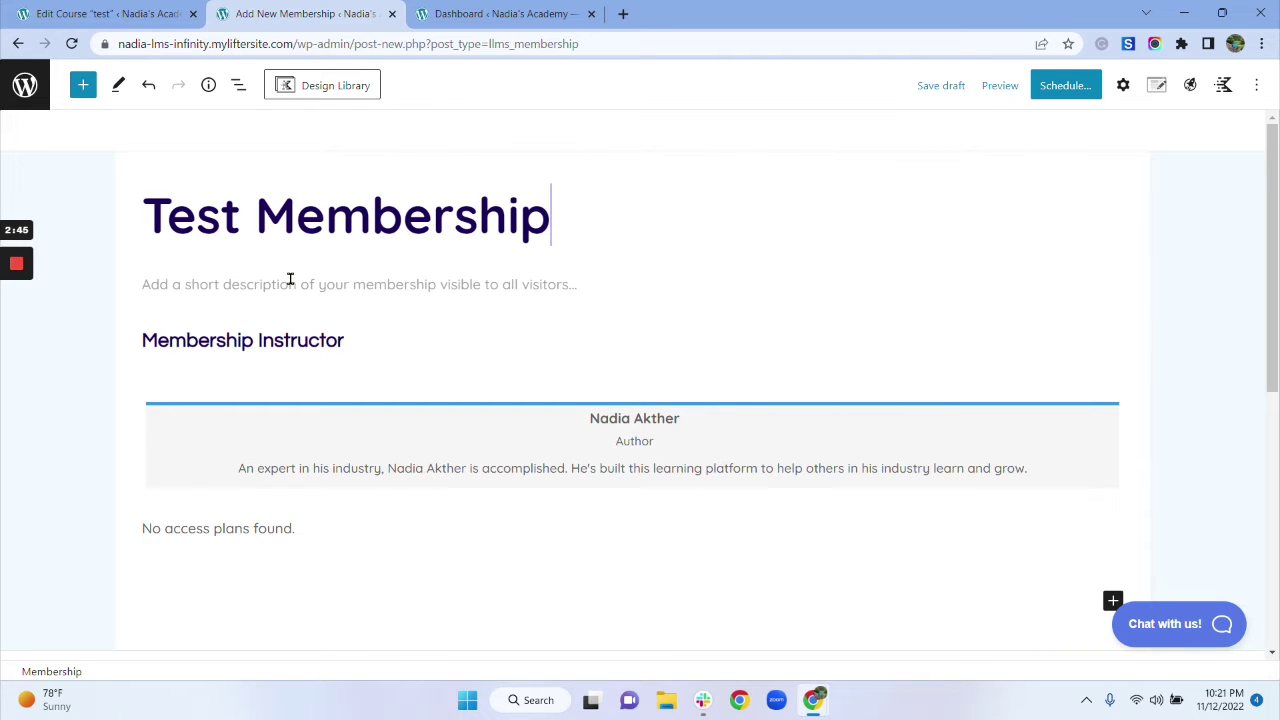
scroll(290, 279, "down", 4)
scroll(290, 279, "down", 2)
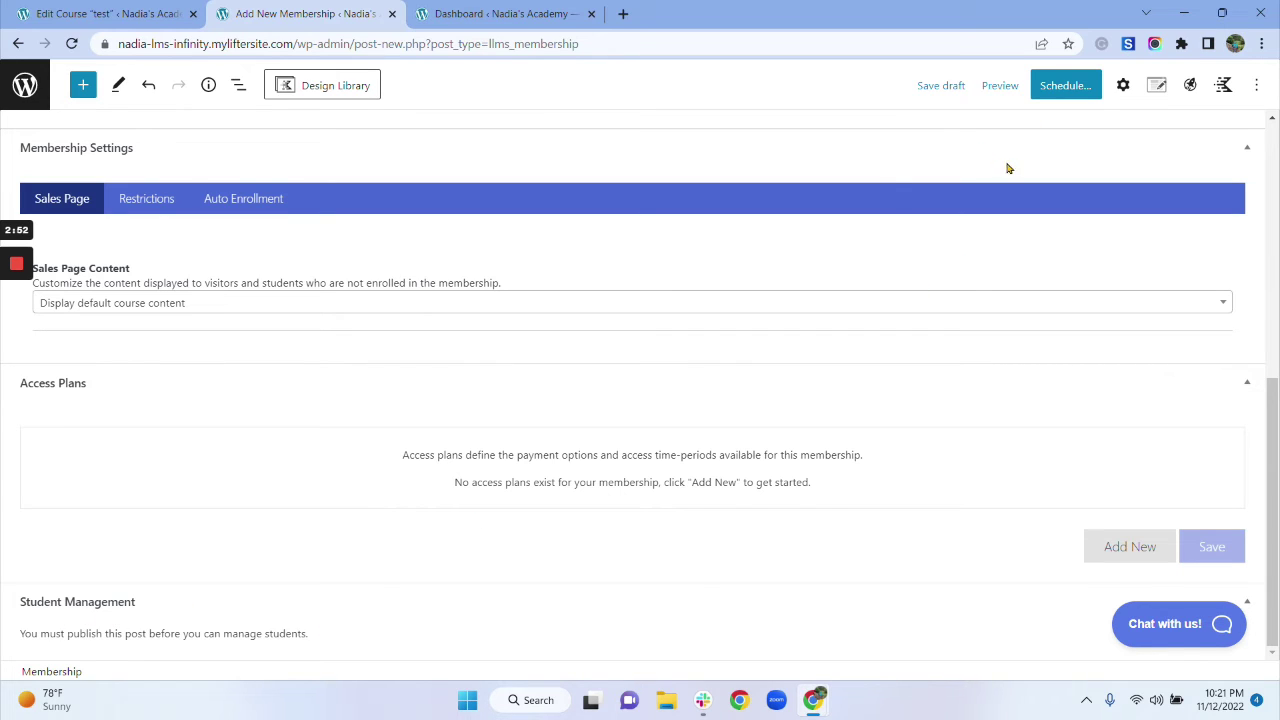
Step: Publish Test Membership, reload its page and scroll to Student Management
left_click(1060, 94)
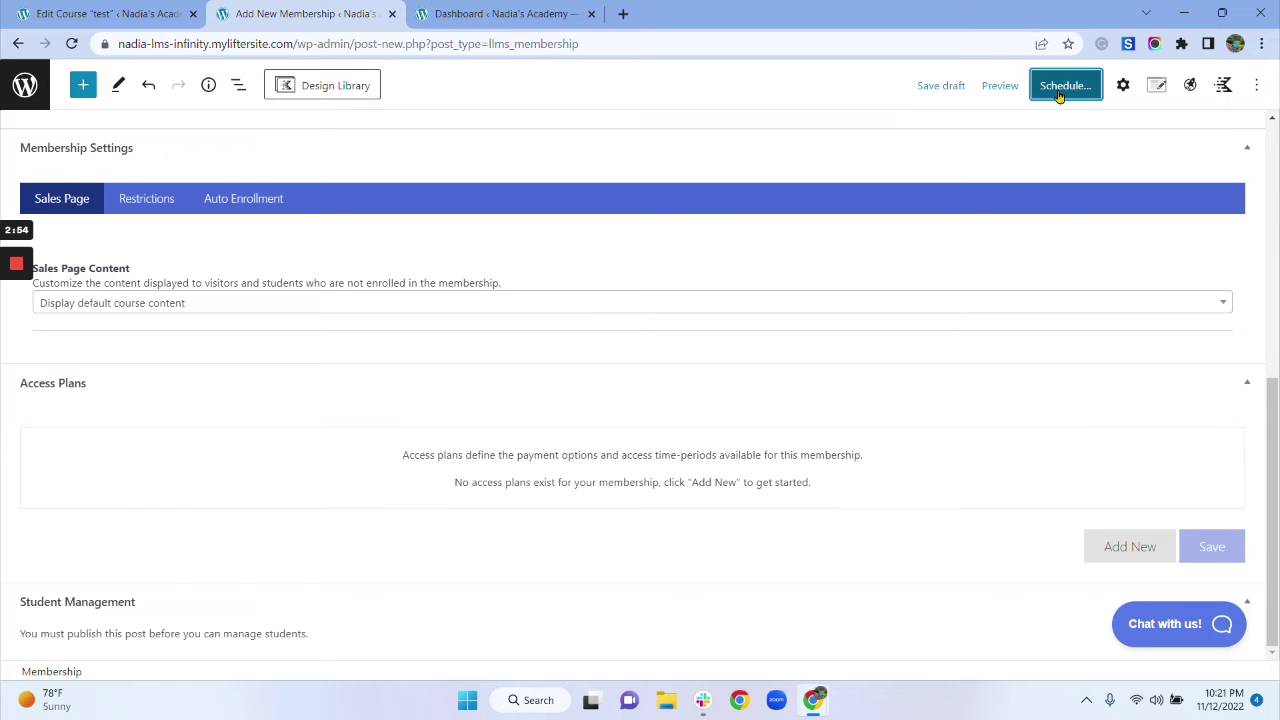
left_click(1062, 92)
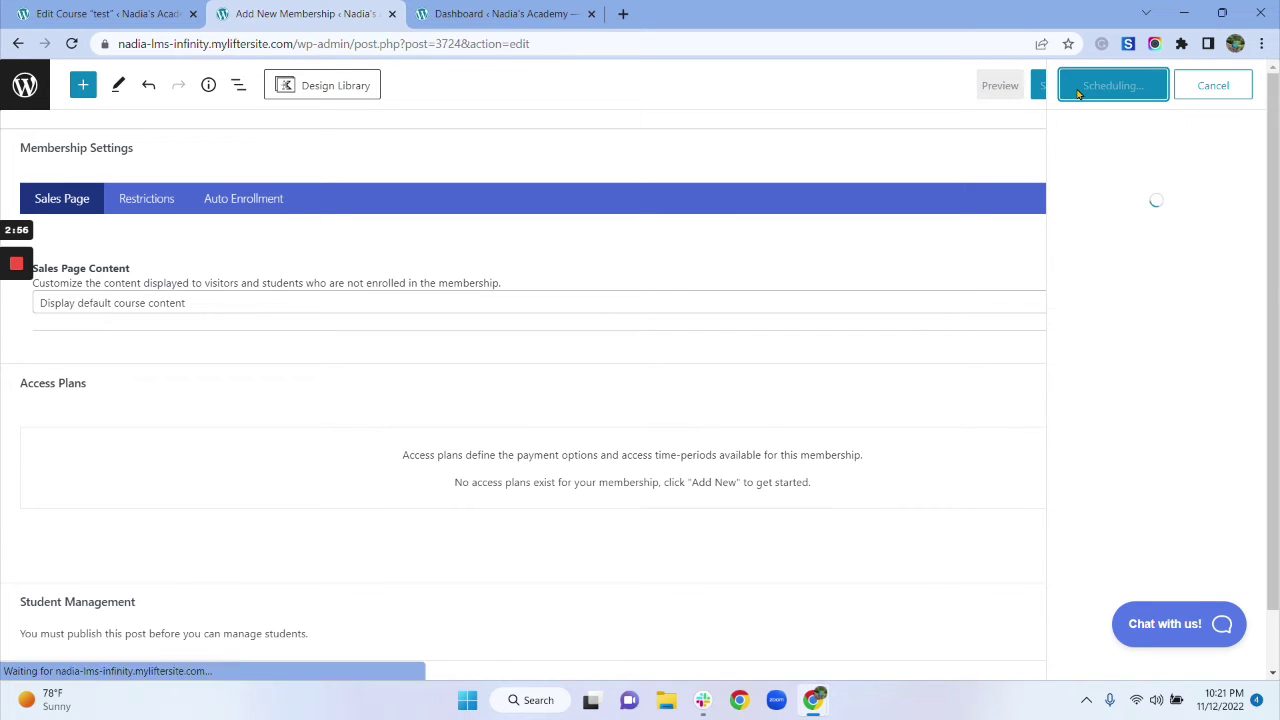
left_click(72, 44)
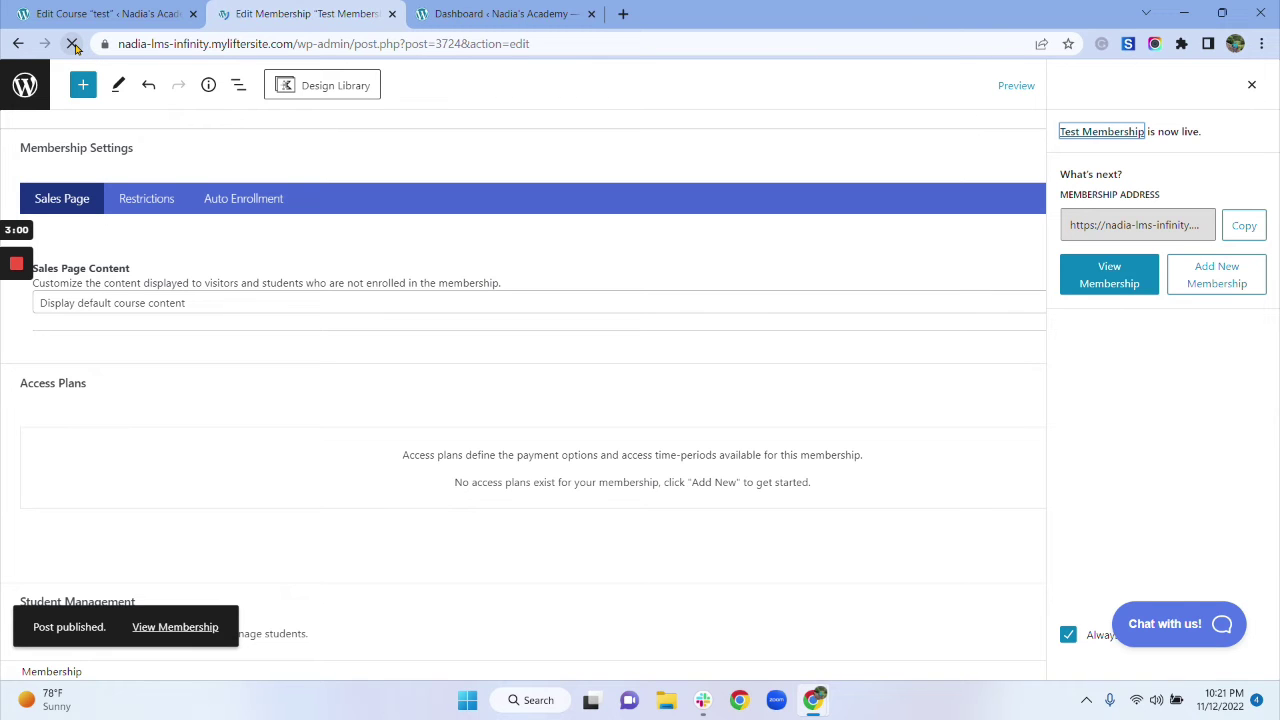
scroll(600, 340, "down", 5)
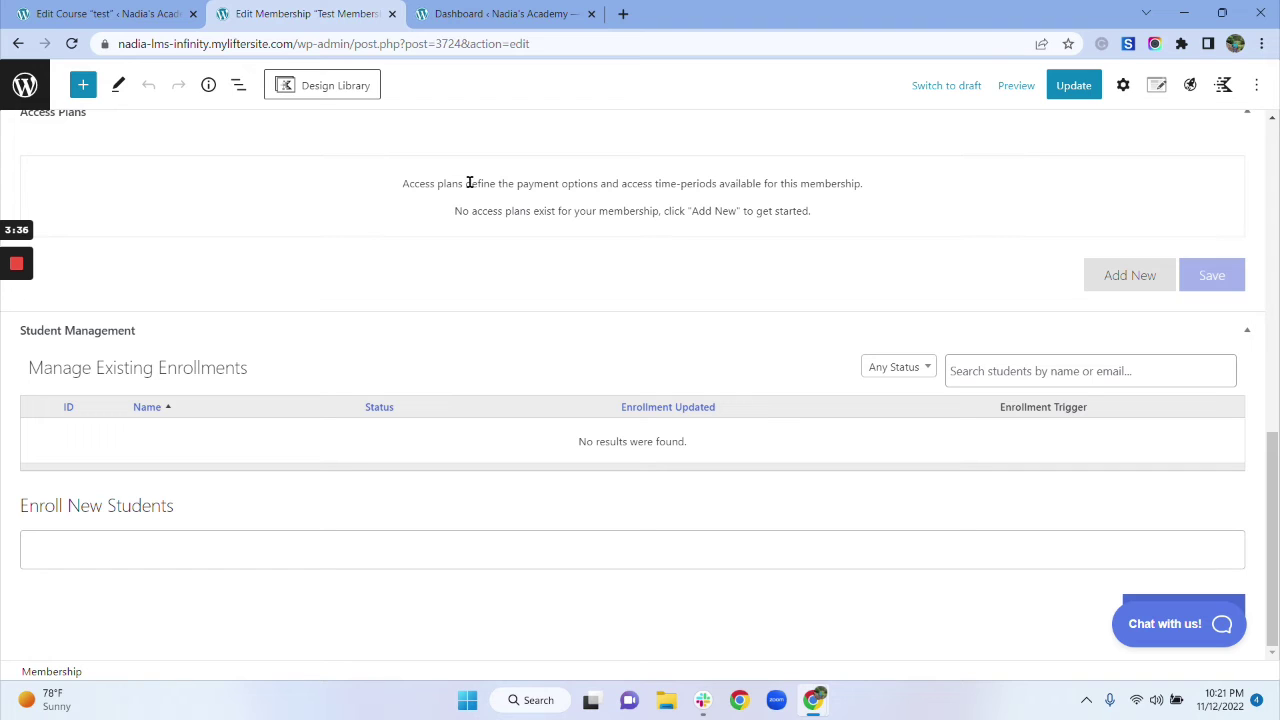
Step: From the Dashboard tab, go to Users > Add New to get the new user form
left_click(507, 14)
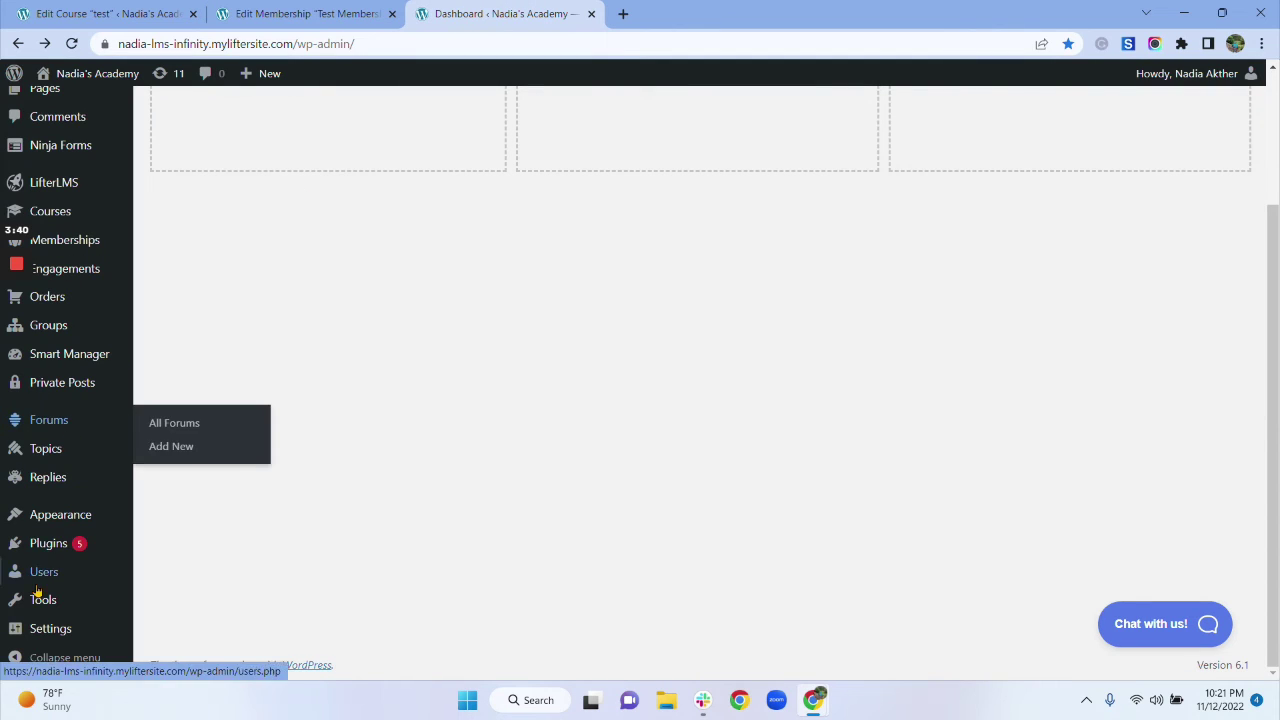
mouse_move(56, 581)
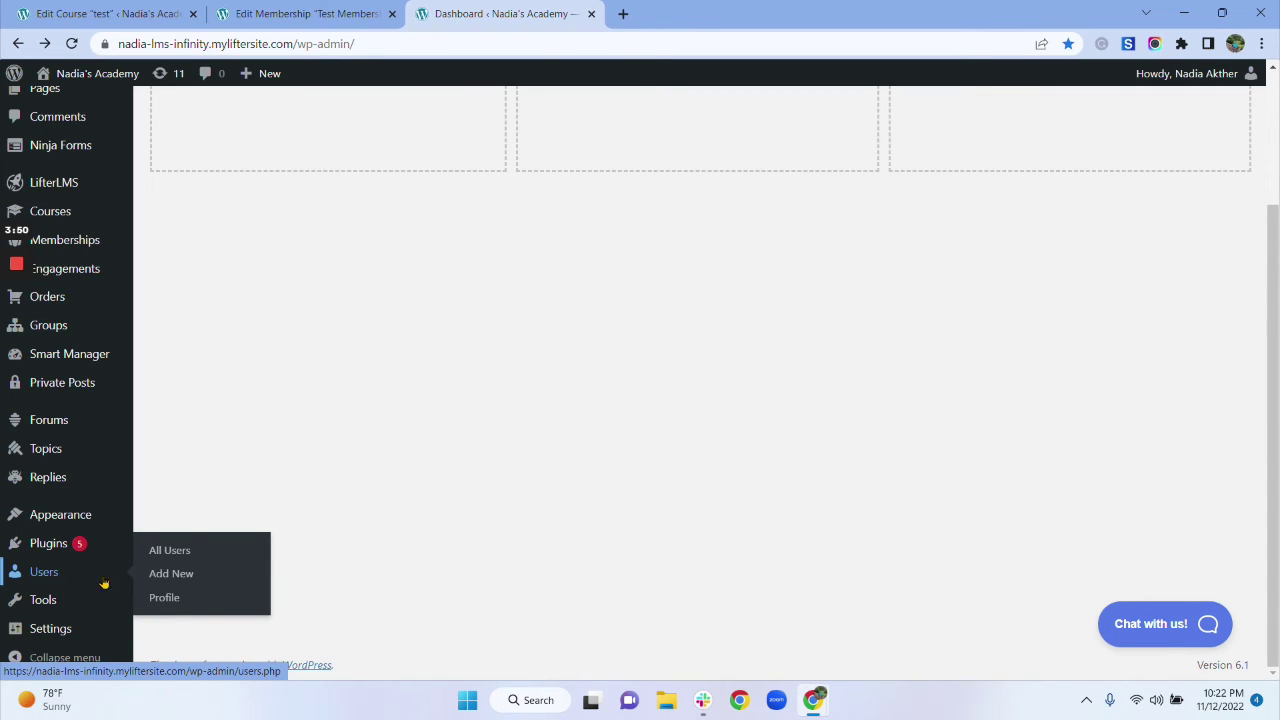
left_click(170, 577)
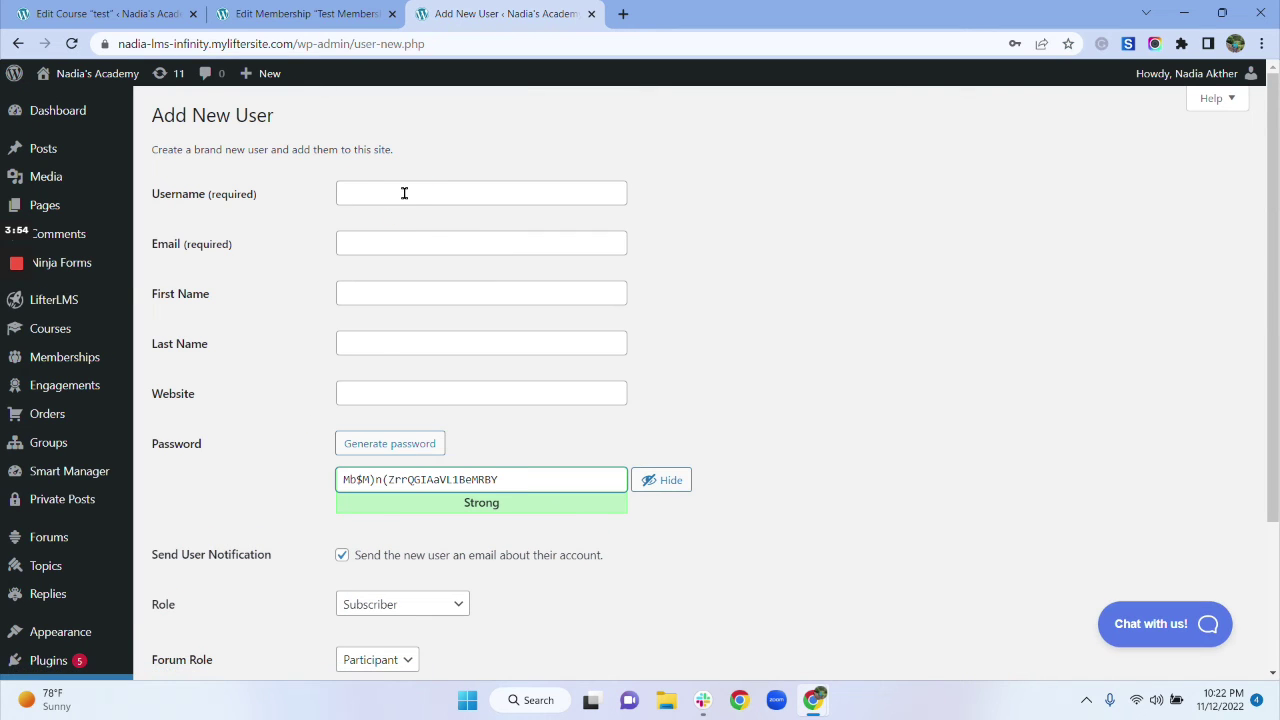
Step: Add a user with the new username, an autofilled e-mail address and the Student role
left_click(405, 193)
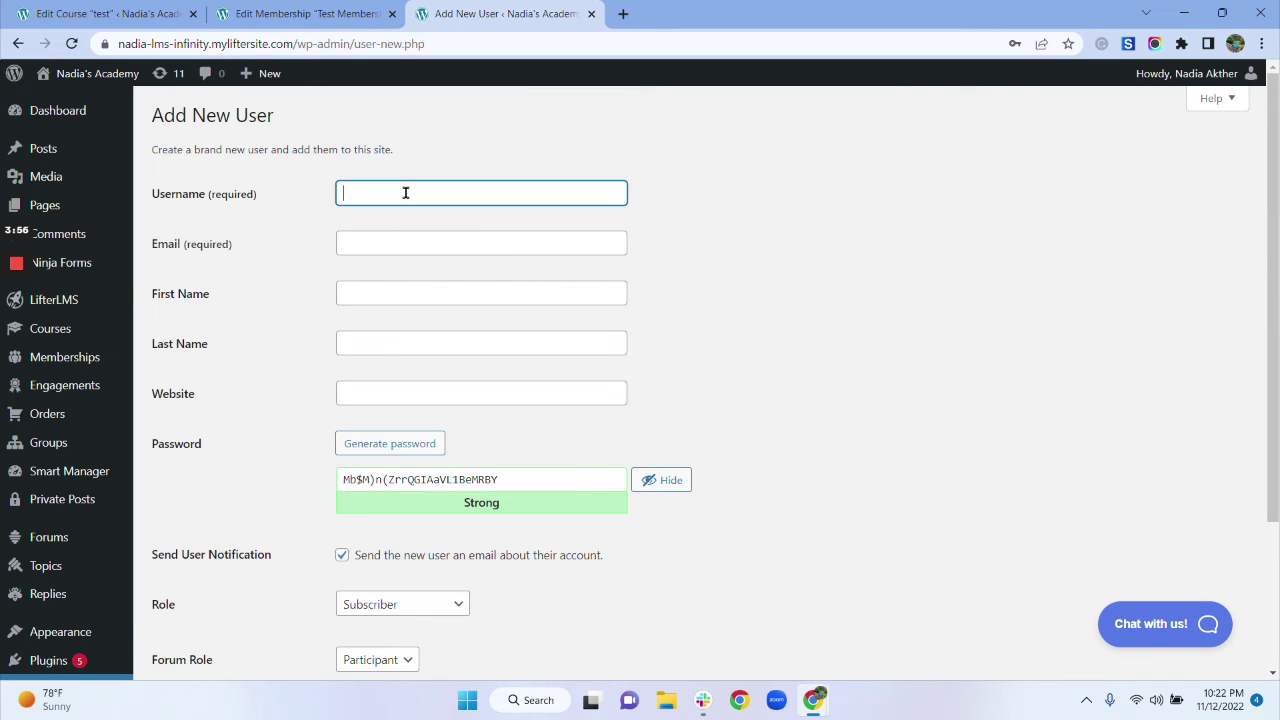
type("Sofia")
left_click(382, 244)
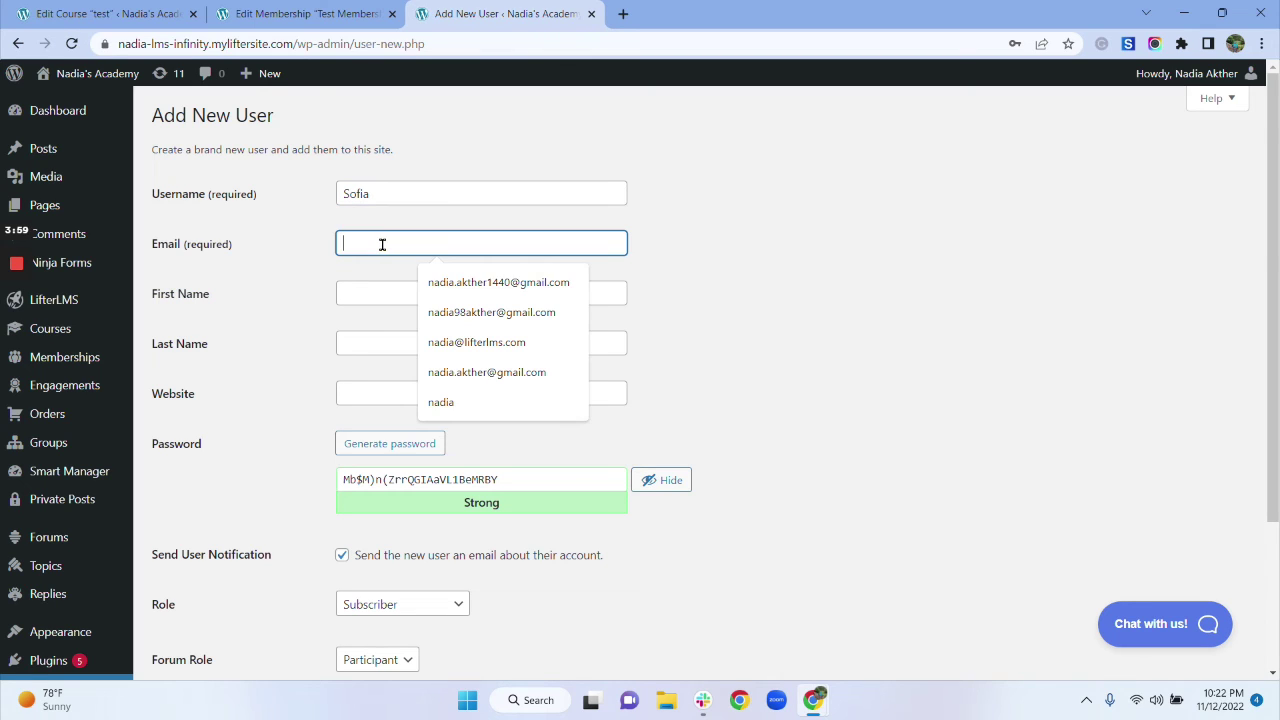
left_click(460, 283)
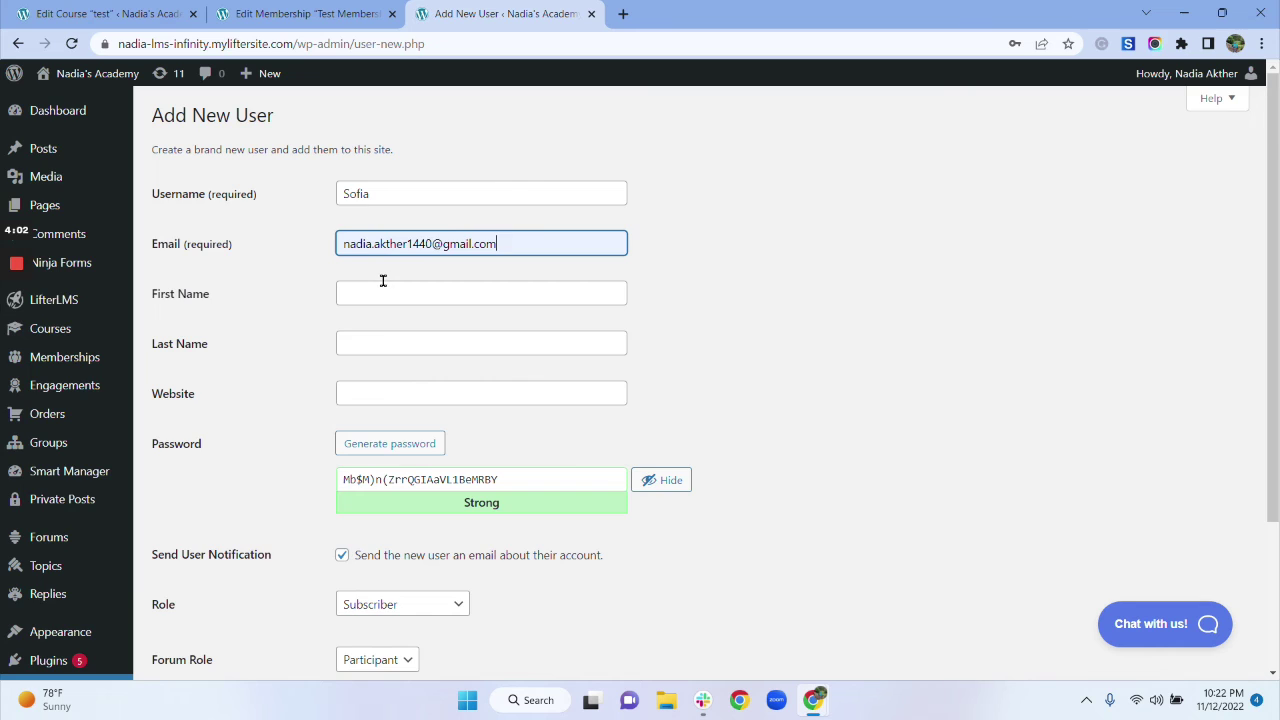
scroll(383, 281, "down", 1)
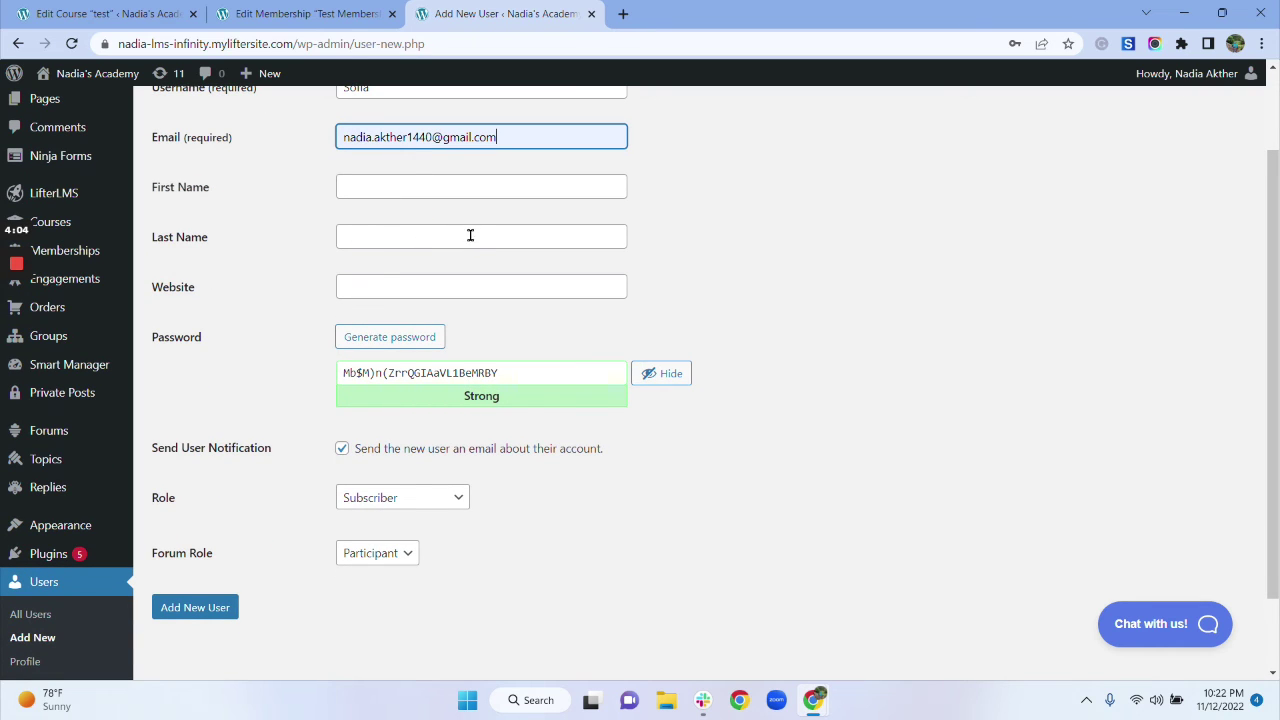
scroll(480, 275, "down", 1)
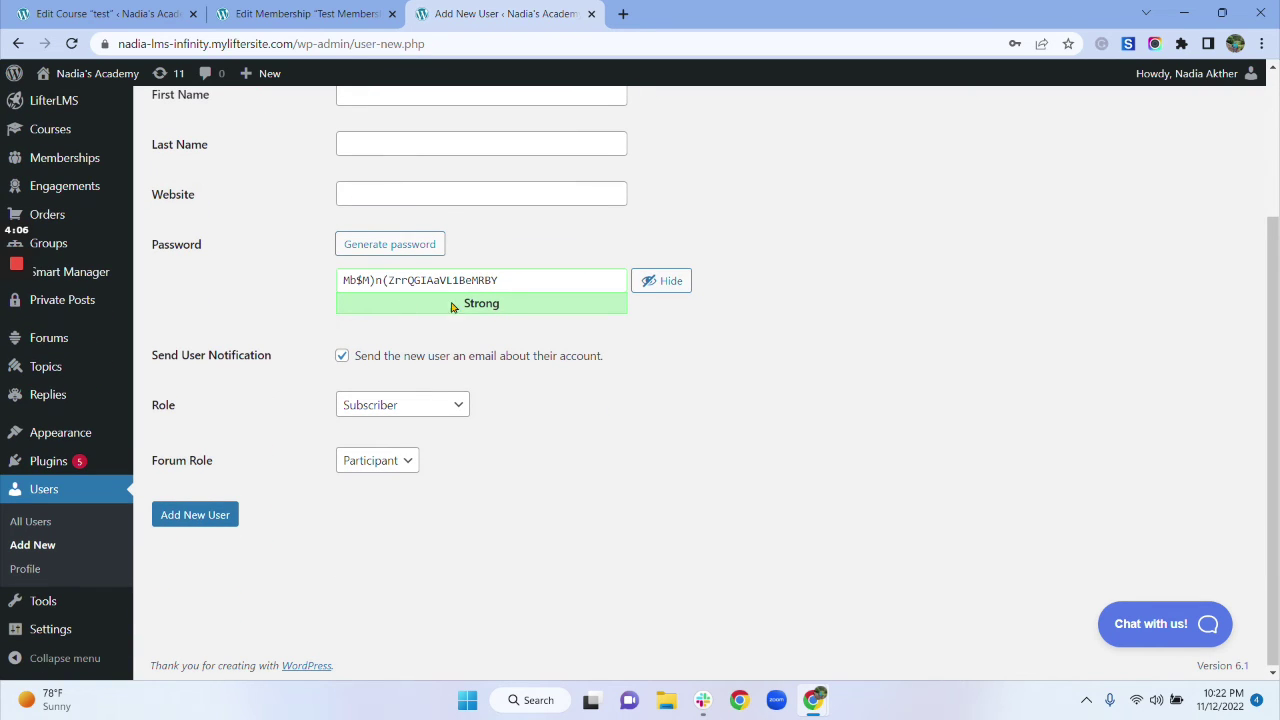
left_click(432, 410)
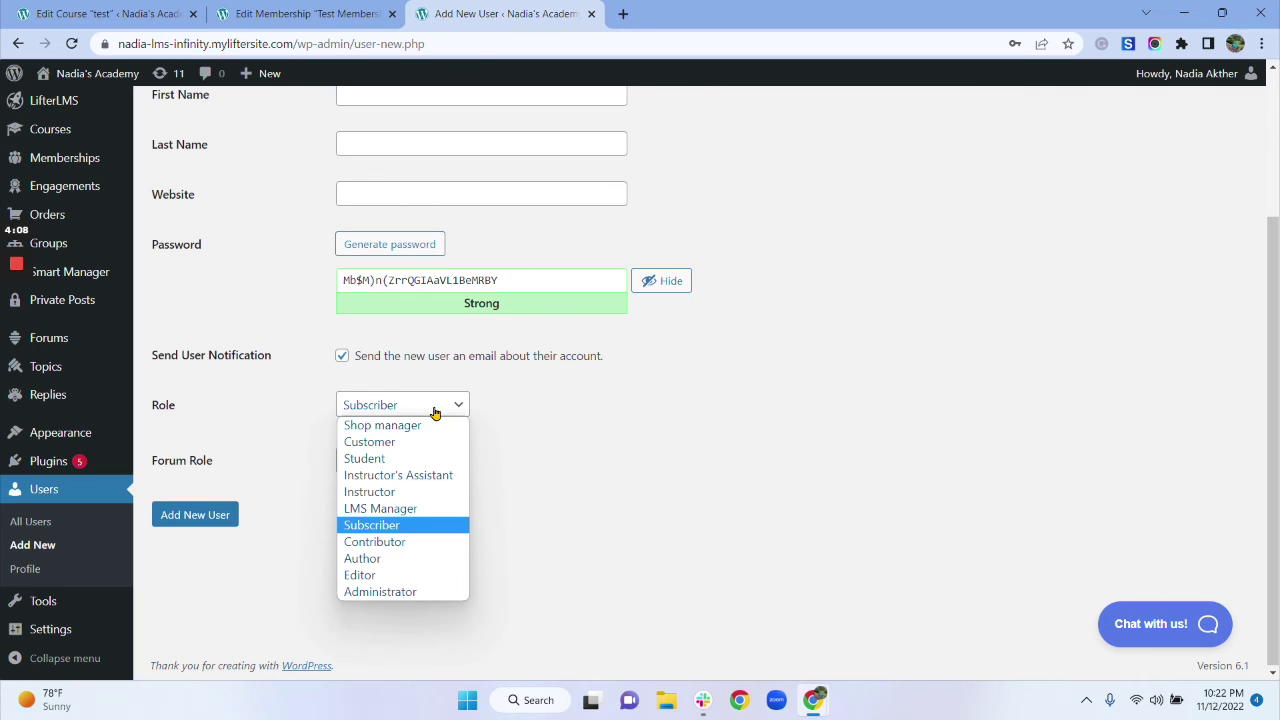
left_click(437, 459)
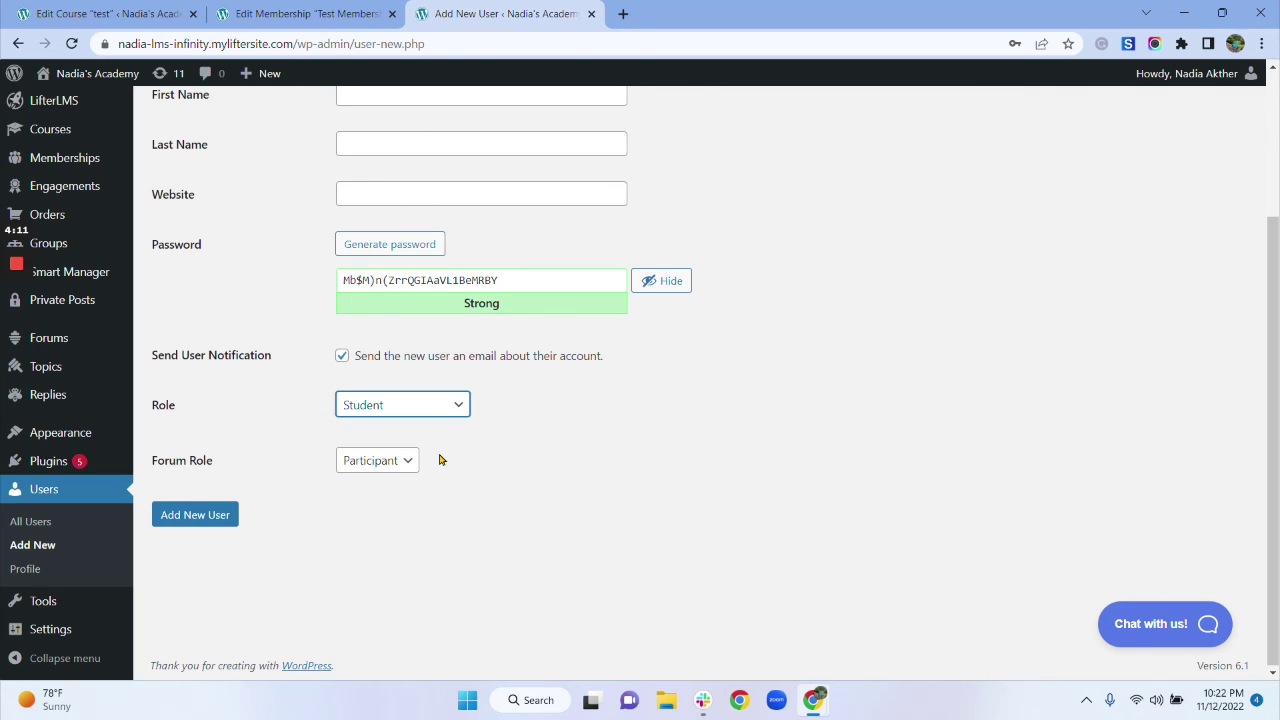
left_click(198, 518)
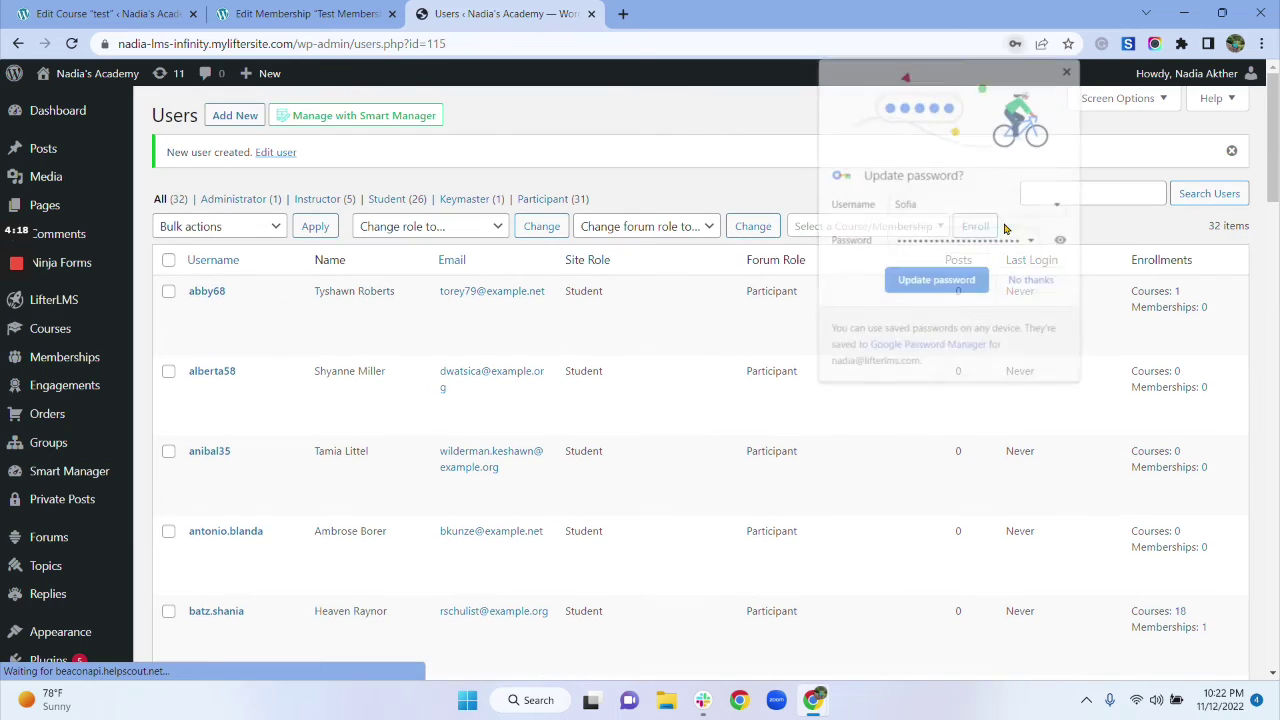
Step: Dismiss Chrome's password prompt and search the Users list for the new username
left_click(1046, 283)
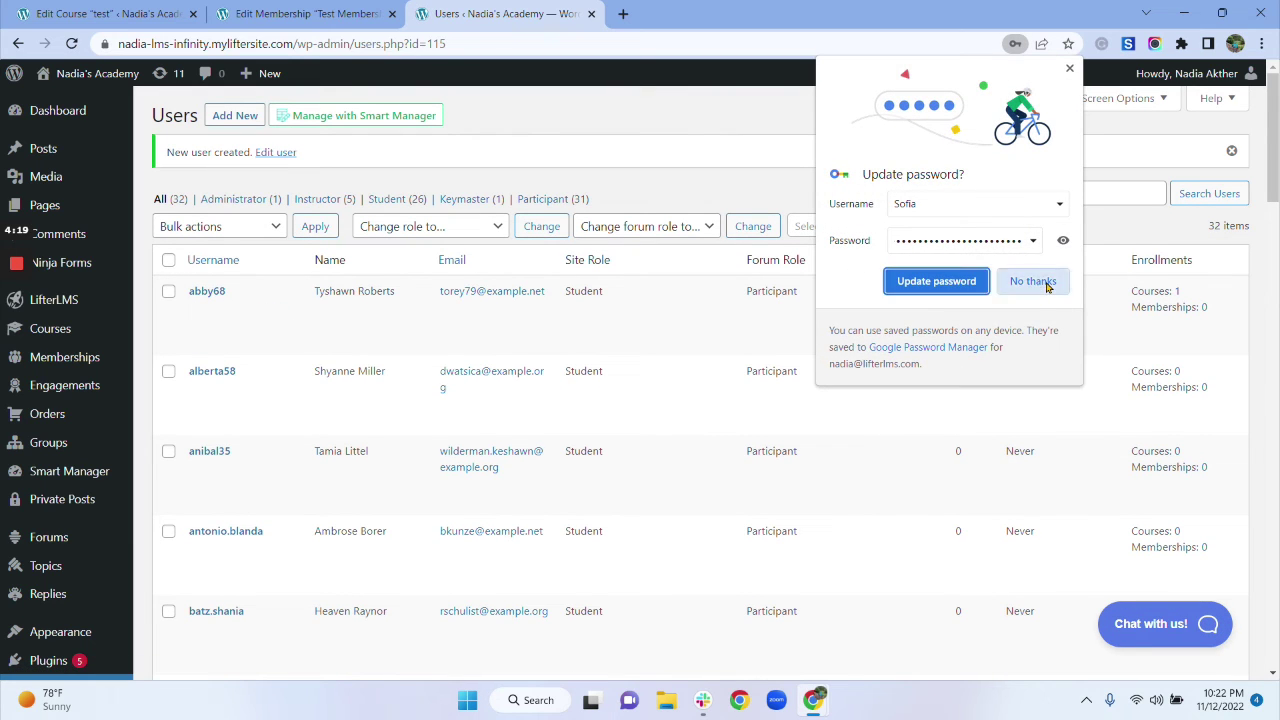
left_click(1088, 192)
left_click(1100, 233)
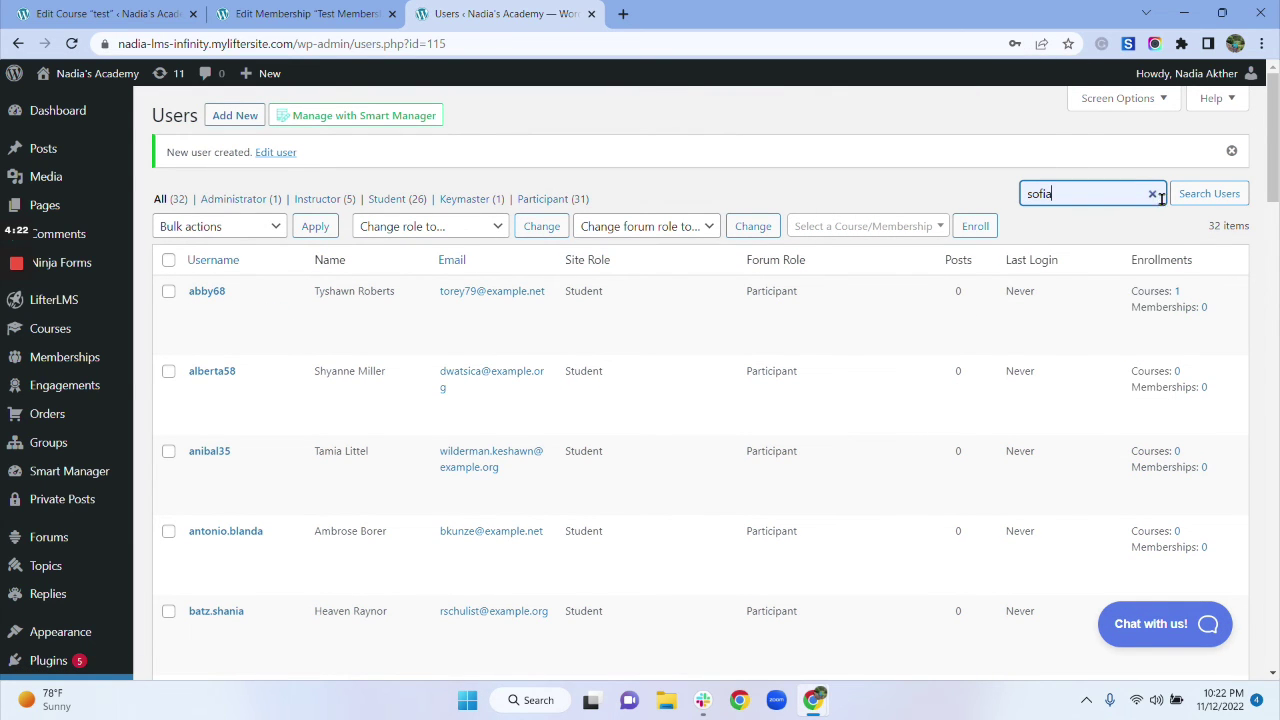
left_click(1188, 200)
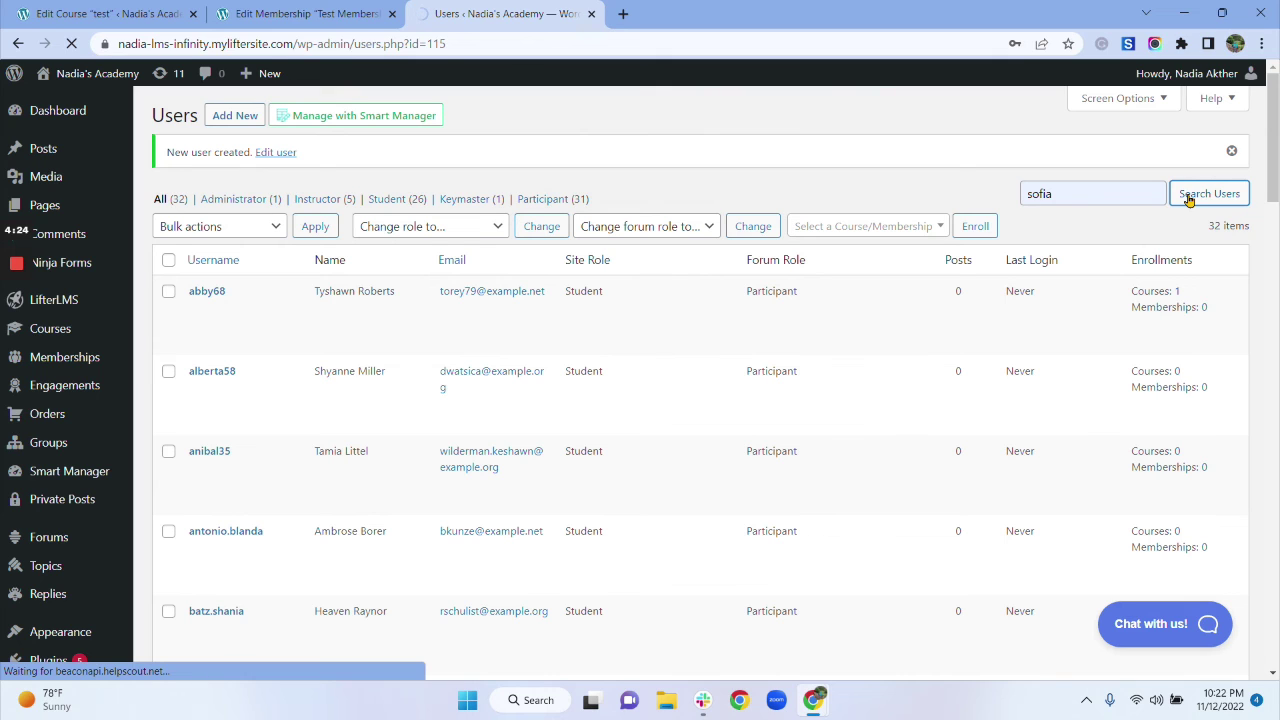